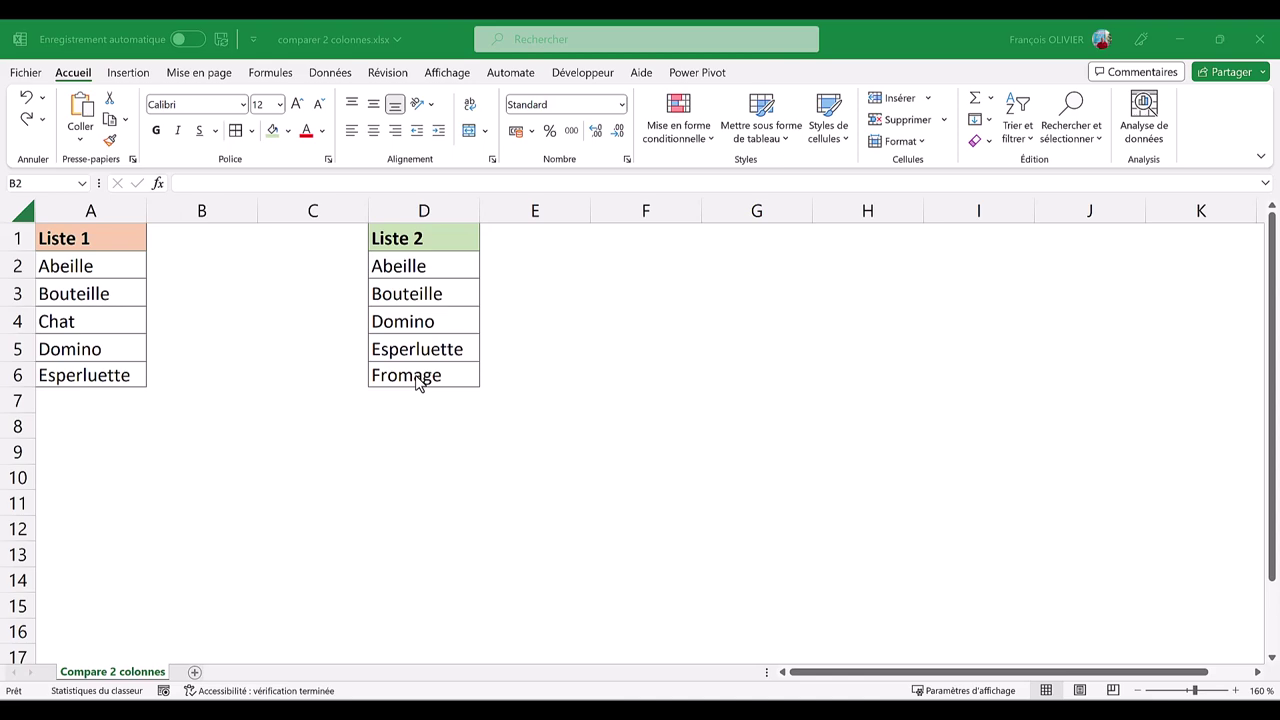
- Start =RECHERCHEV( in B2 and open its Function Arguments dialog
left_click(172, 265)
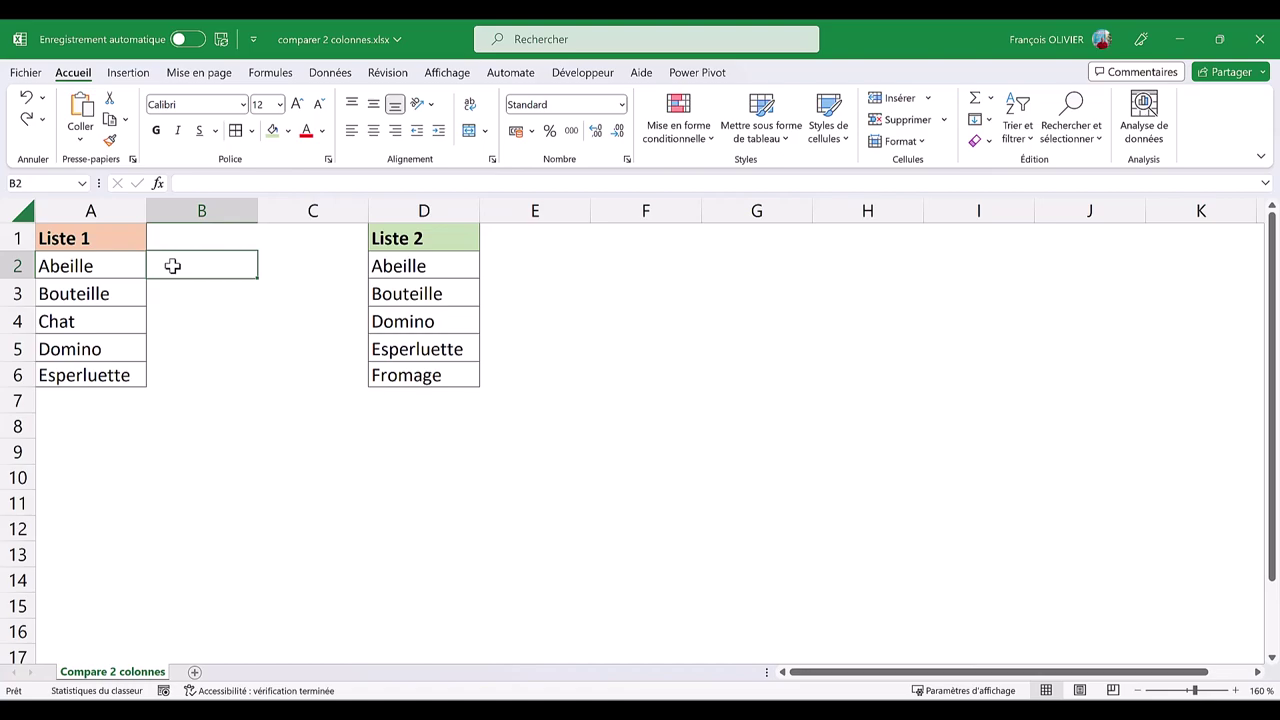
type("=")
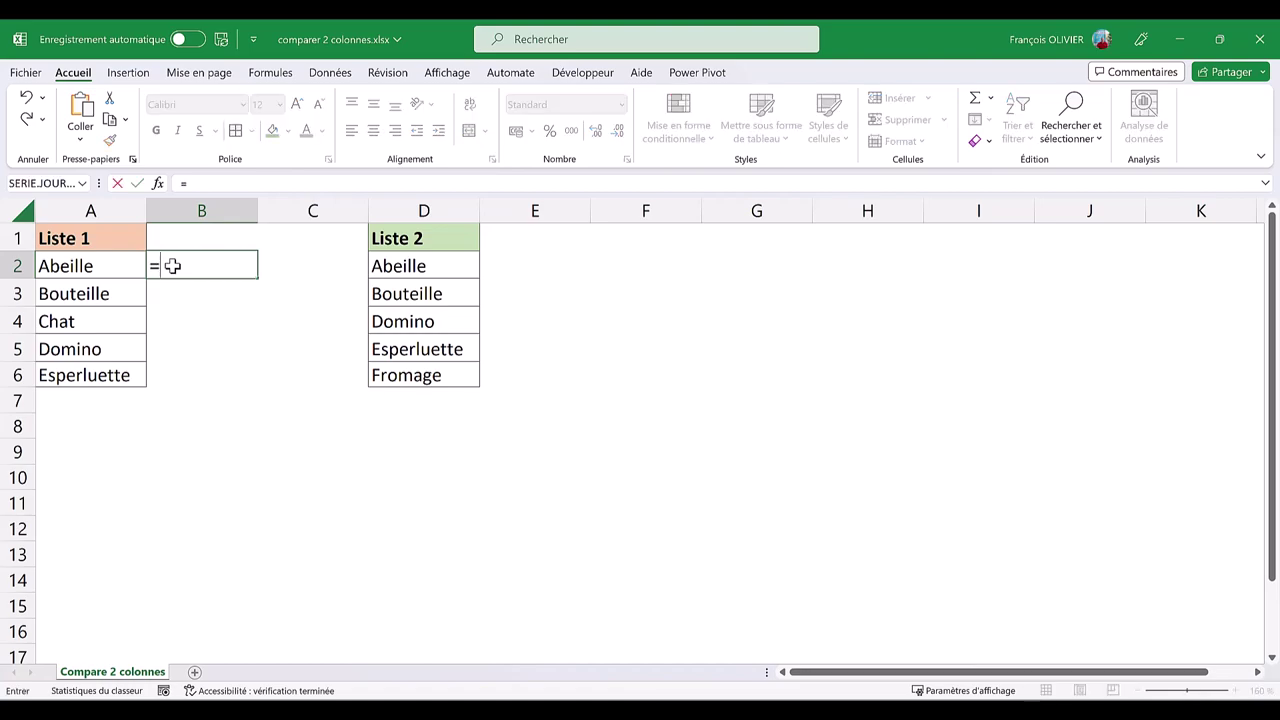
type("re")
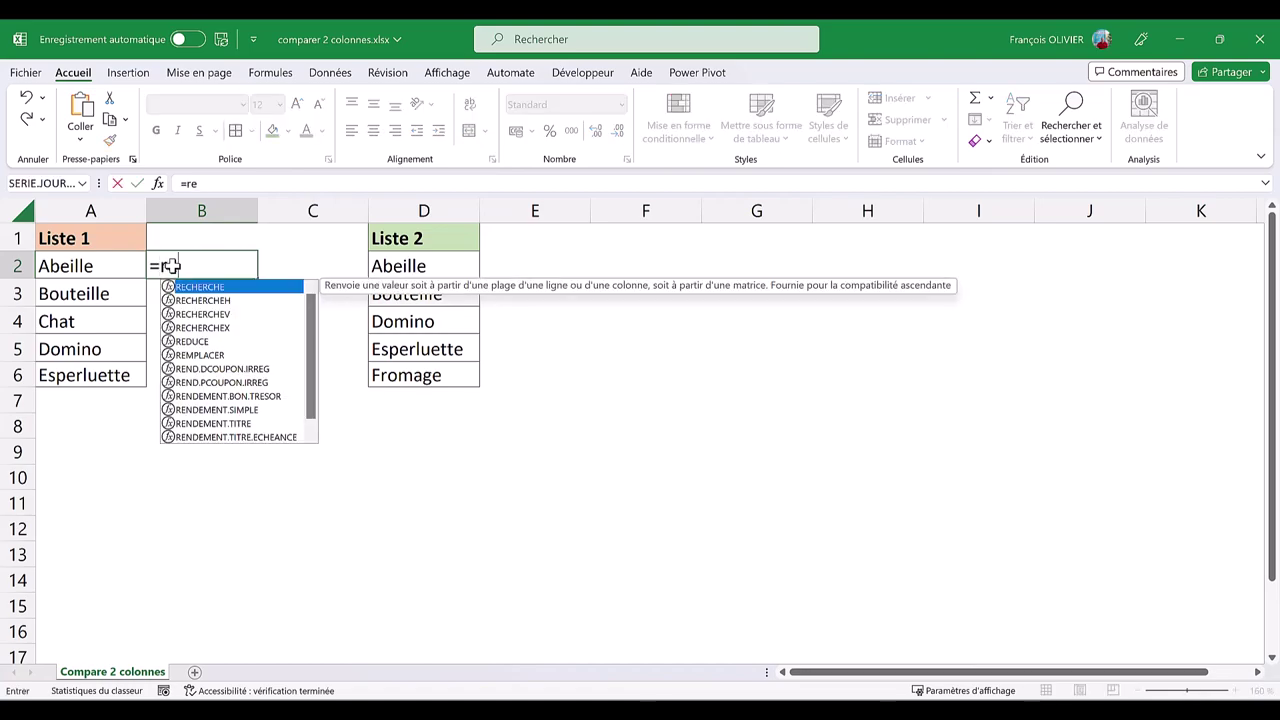
type("cher")
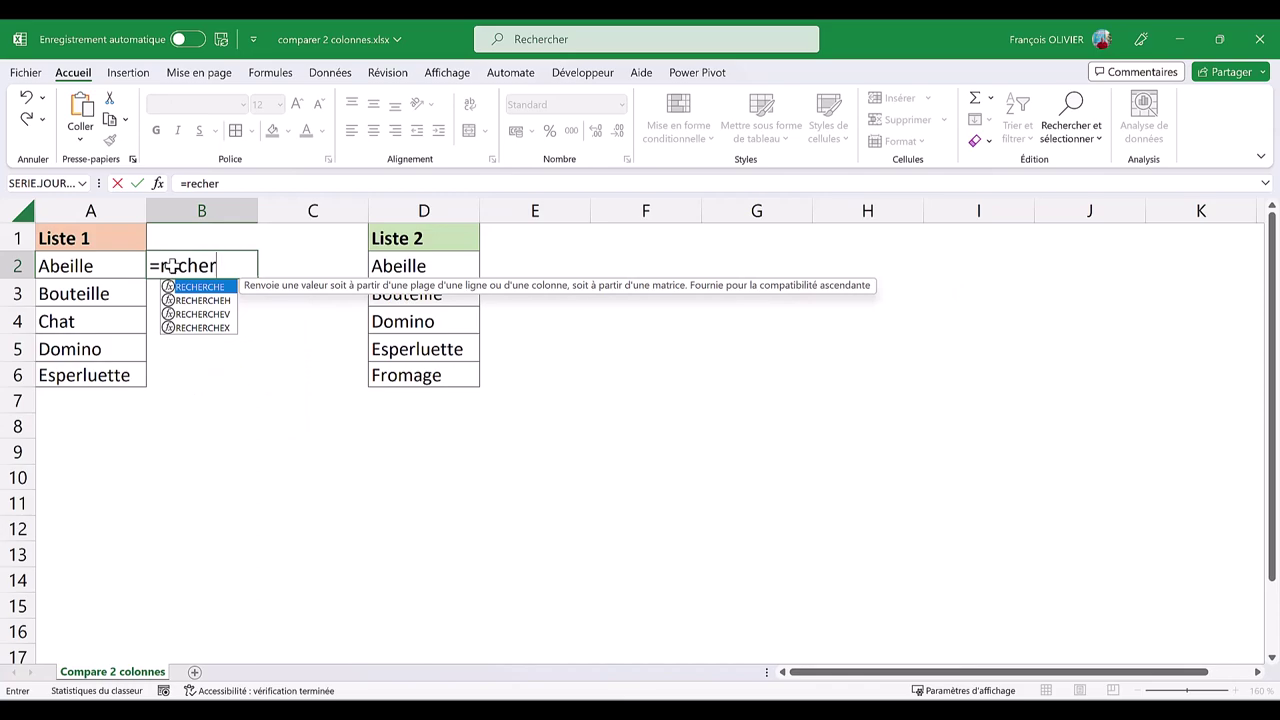
type("ch")
type("ev(")
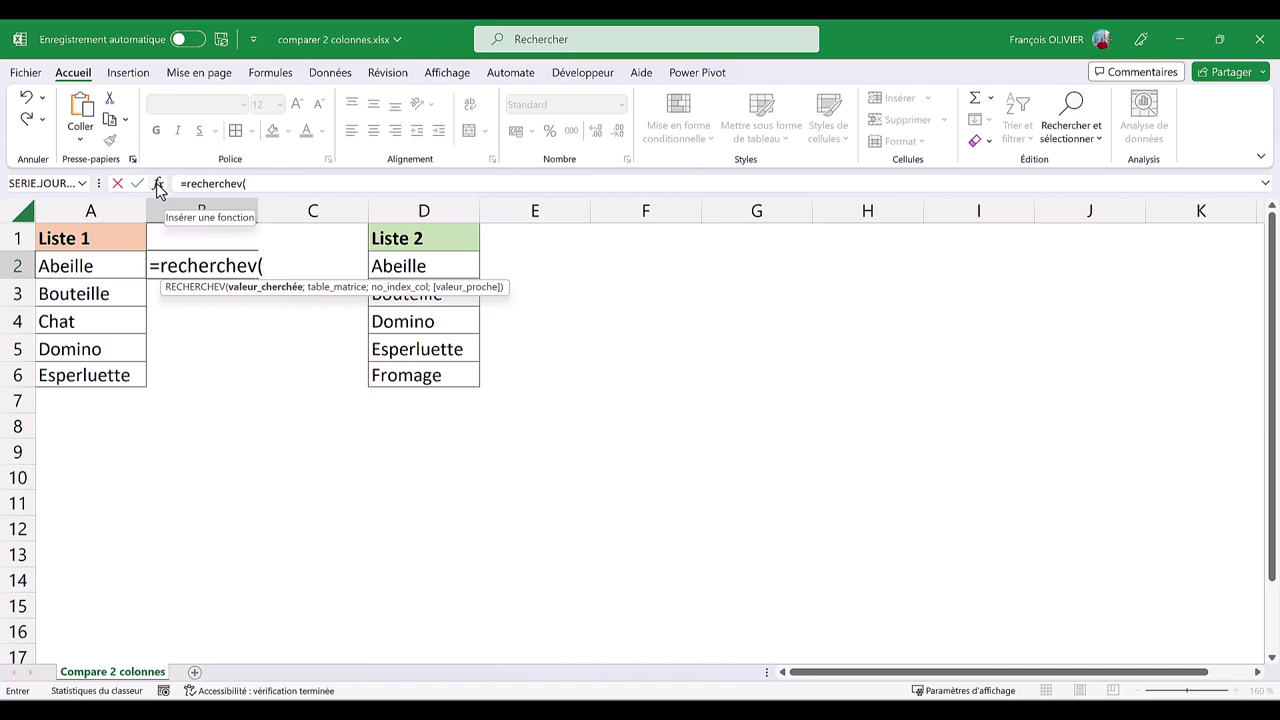
left_click(157, 185)
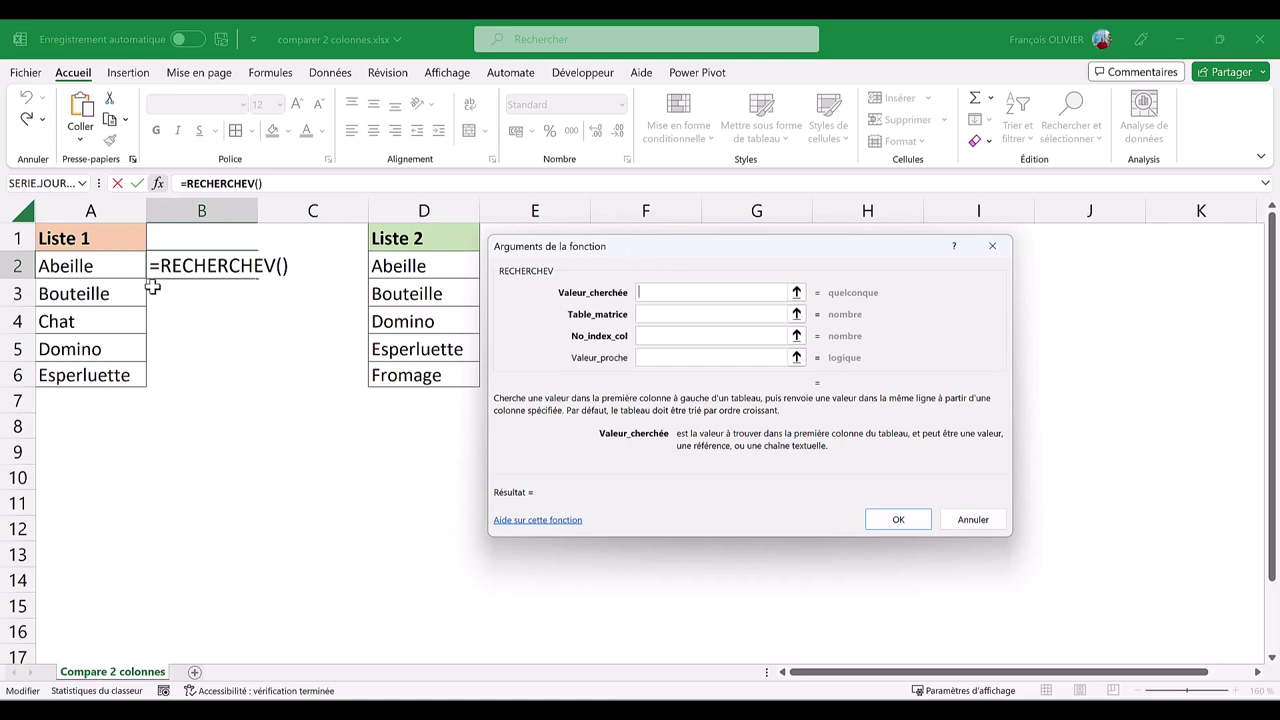
- Make B2 =RECHERCHEV(A2;$D$2:$D$6;1;FAUX) so it returns Abeille
left_click(68, 266)
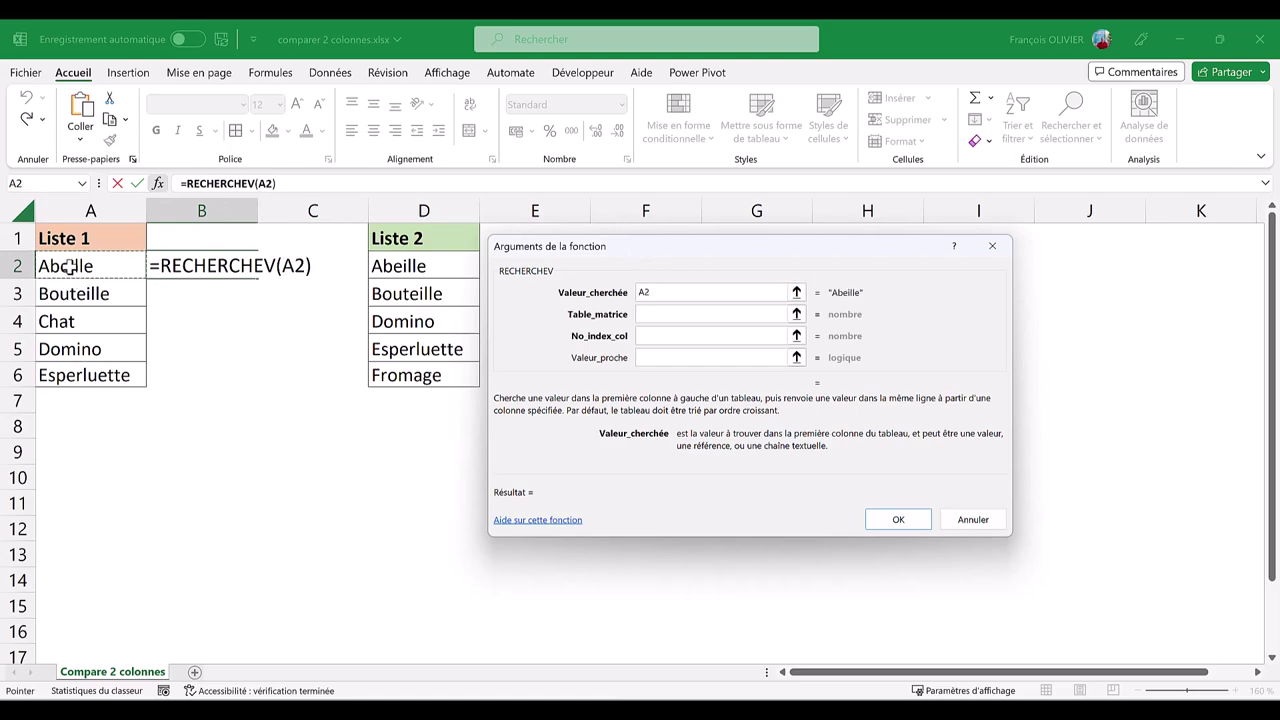
left_click(665, 318)
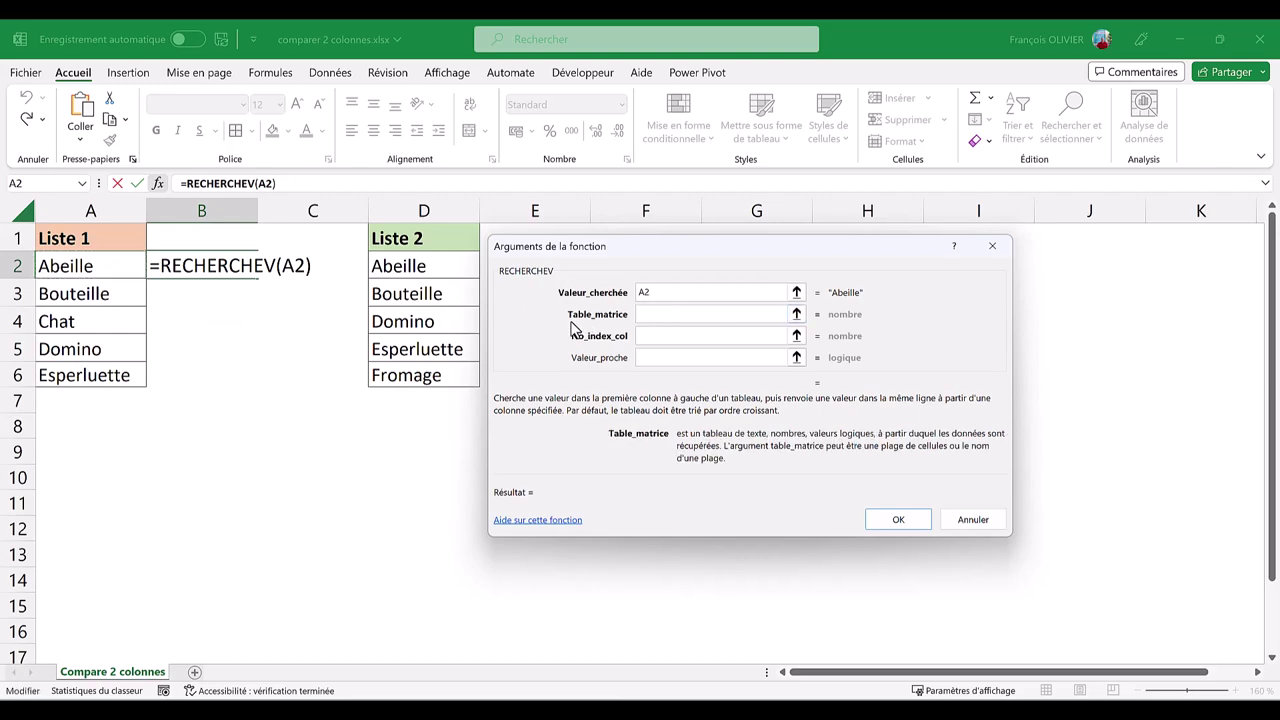
left_click_drag(447, 267, 437, 377)
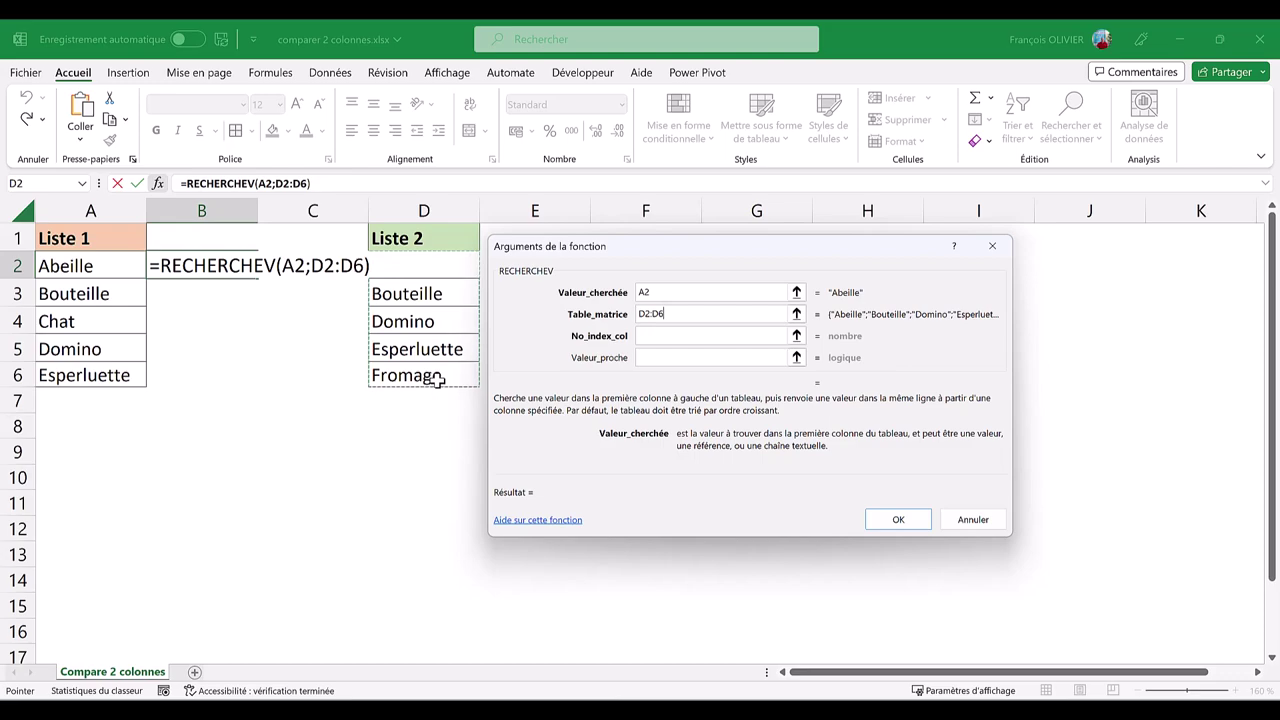
key("F4")
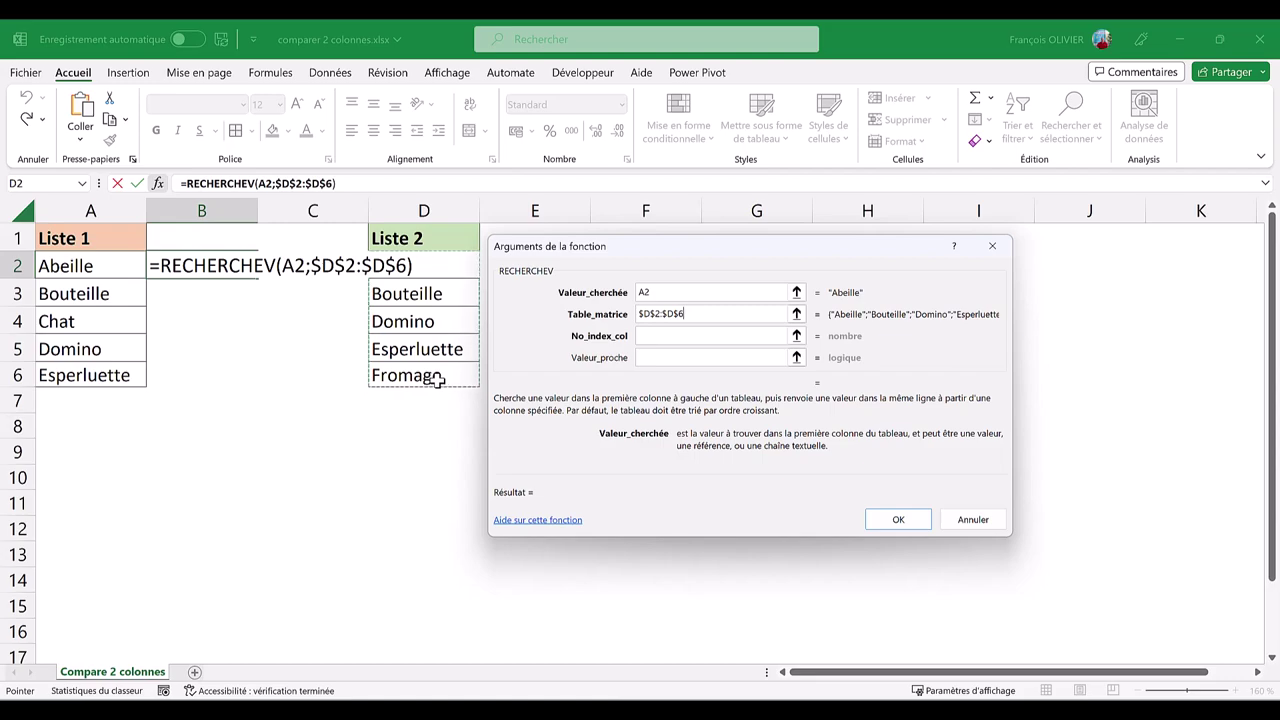
left_click(785, 341)
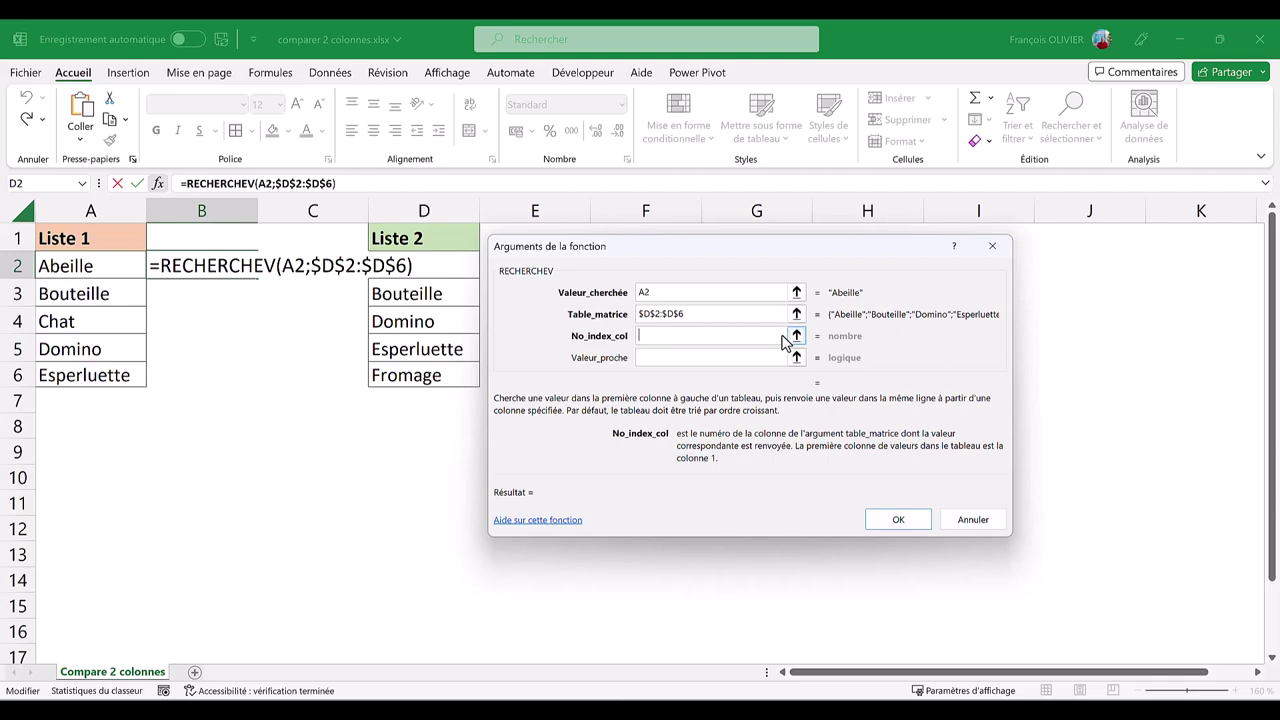
type("1")
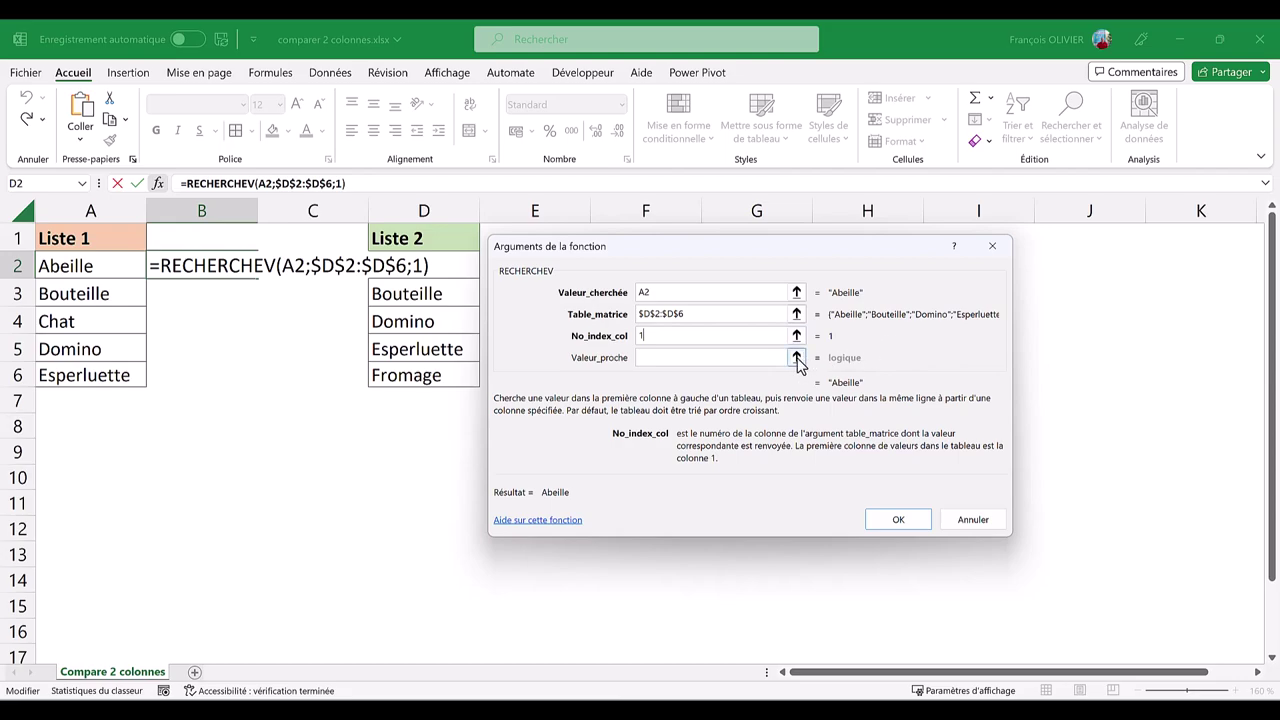
left_click(766, 357)
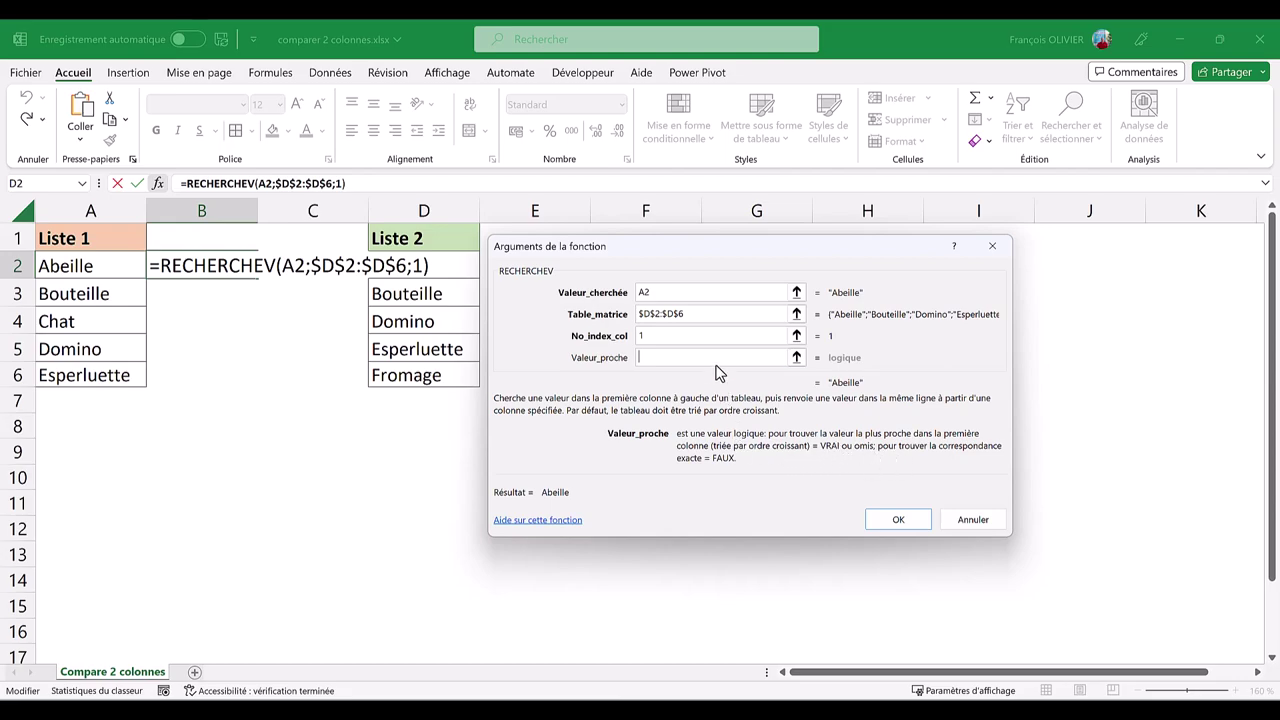
type("faux")
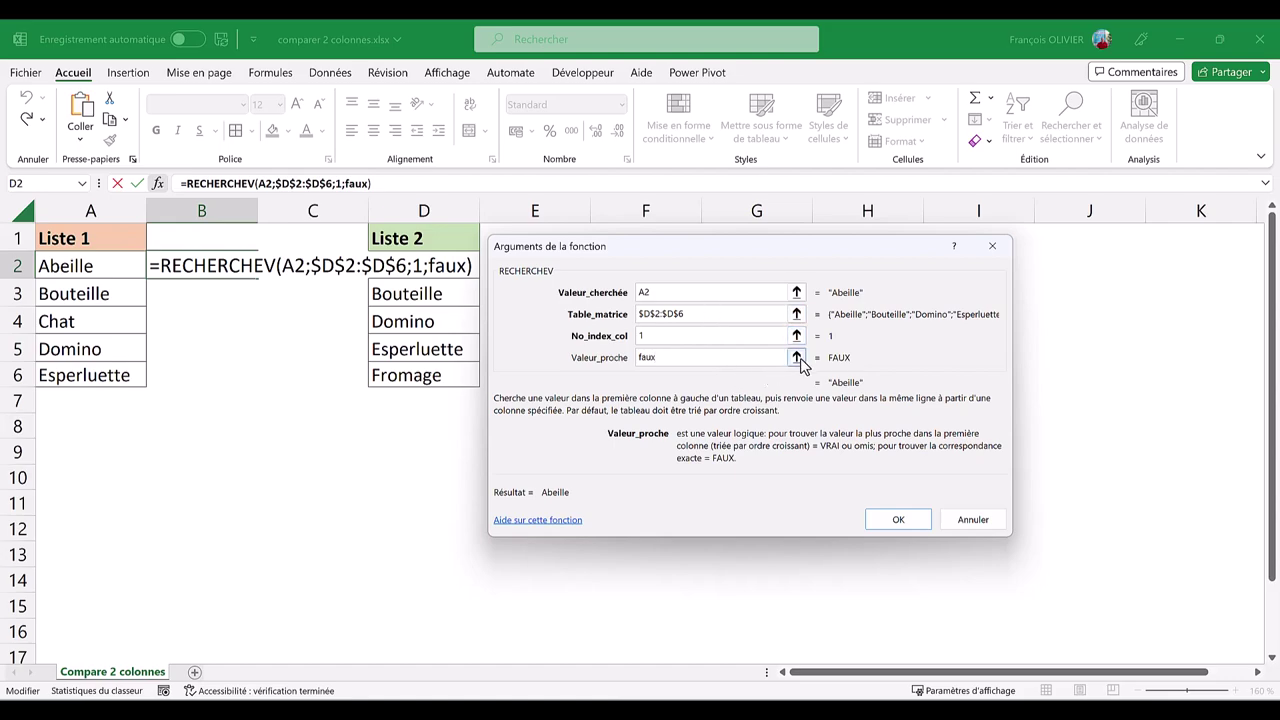
key("Return")
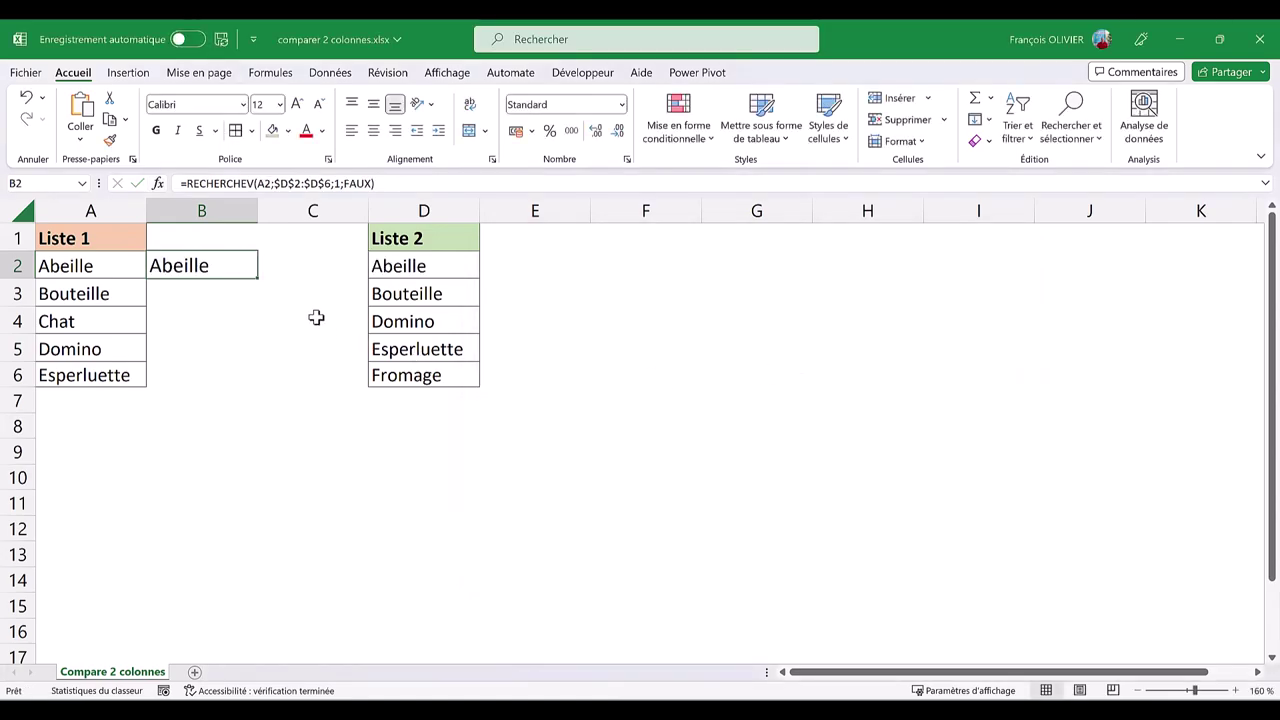
- Copy the B2 lookup down to B6, leaving #N/A only for Chat
left_click_drag(257, 278, 229, 376)
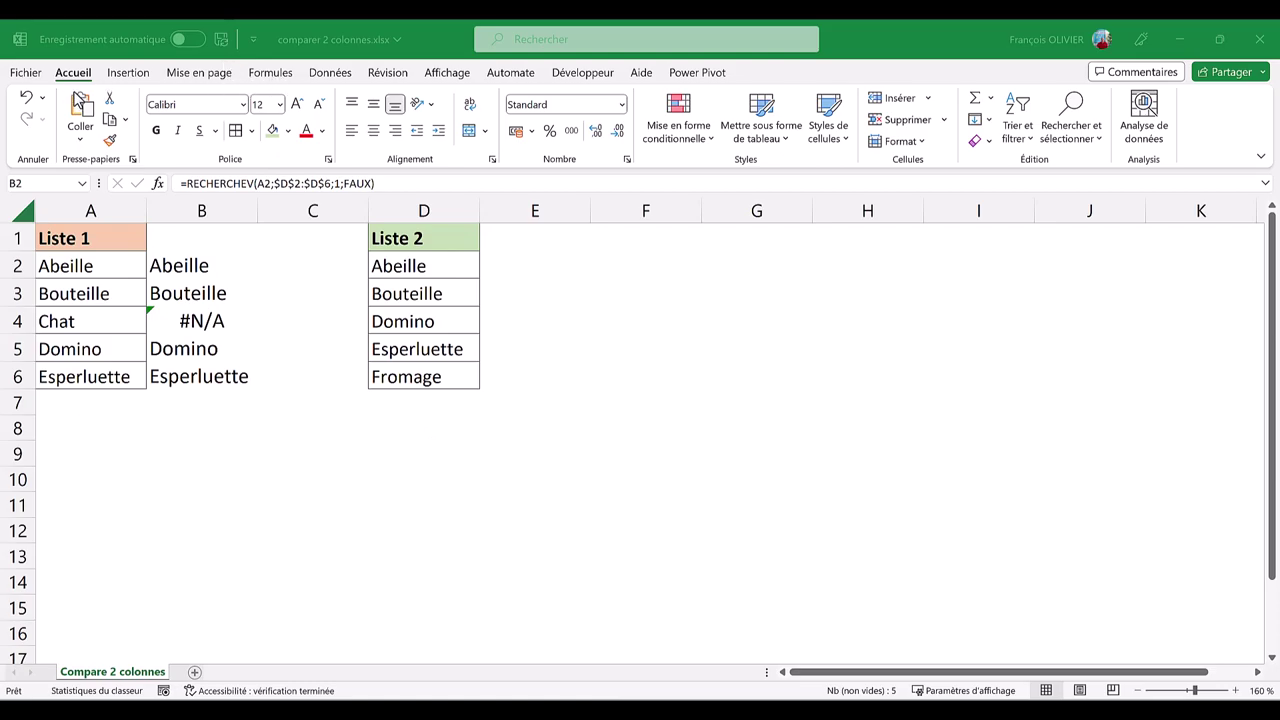
- Locate ESTNA among the Formules tab's Informations functions, then return to B2
left_click(272, 73)
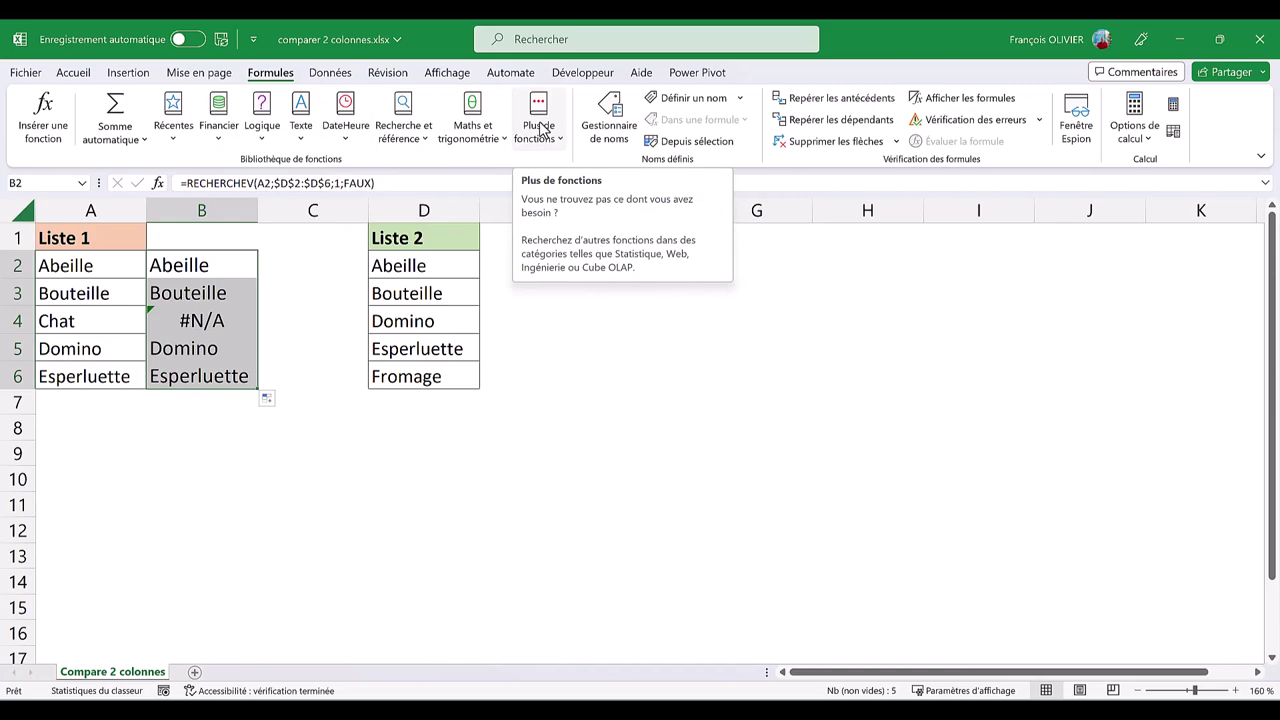
left_click(541, 127)
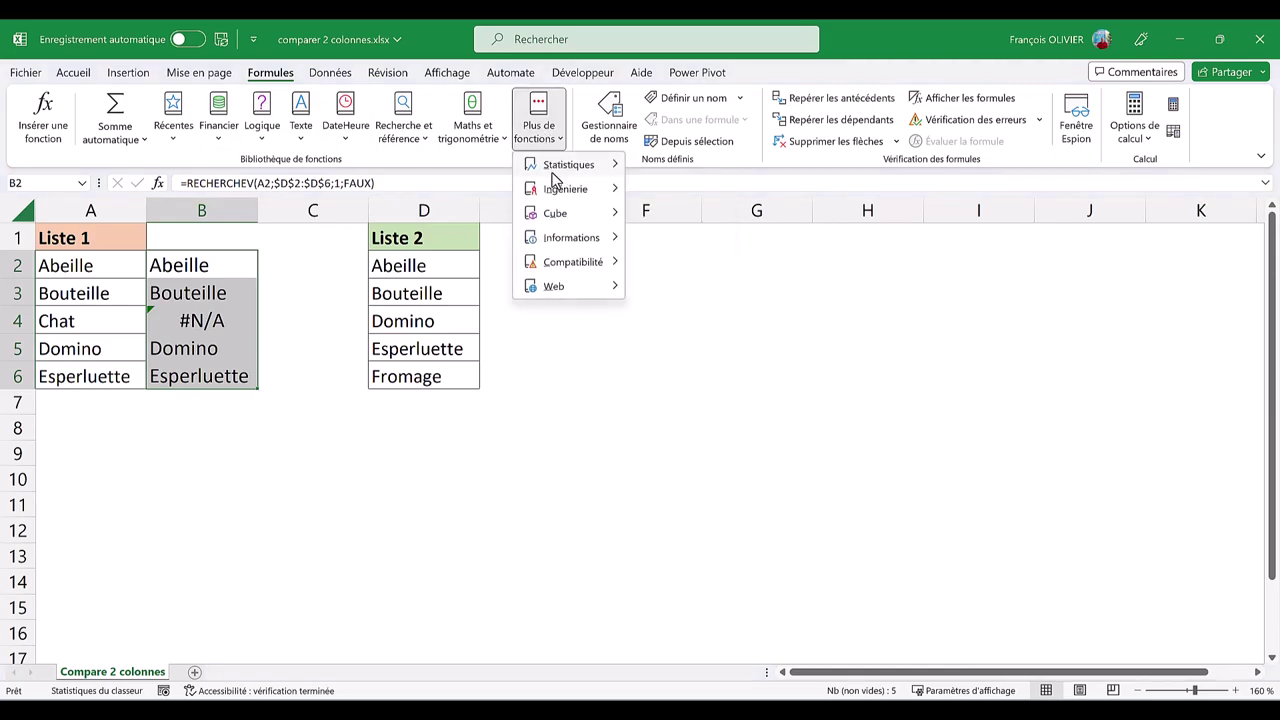
mouse_move(566, 240)
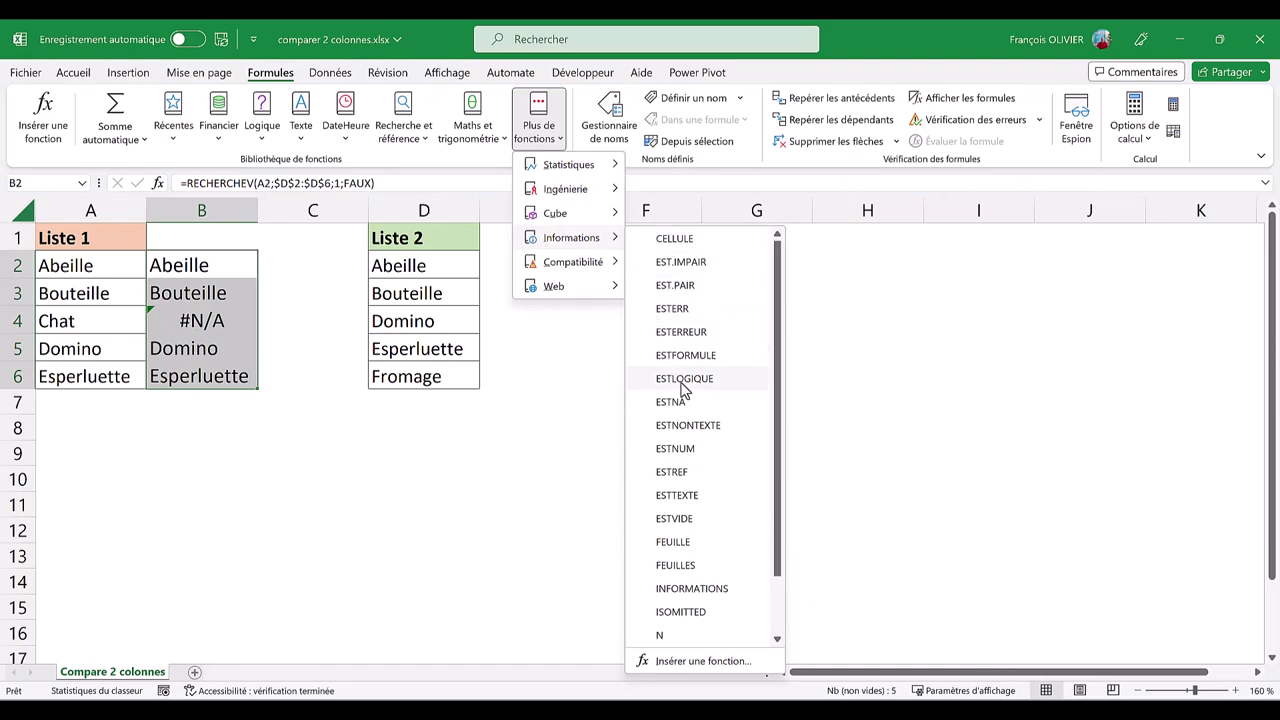
mouse_move(689, 405)
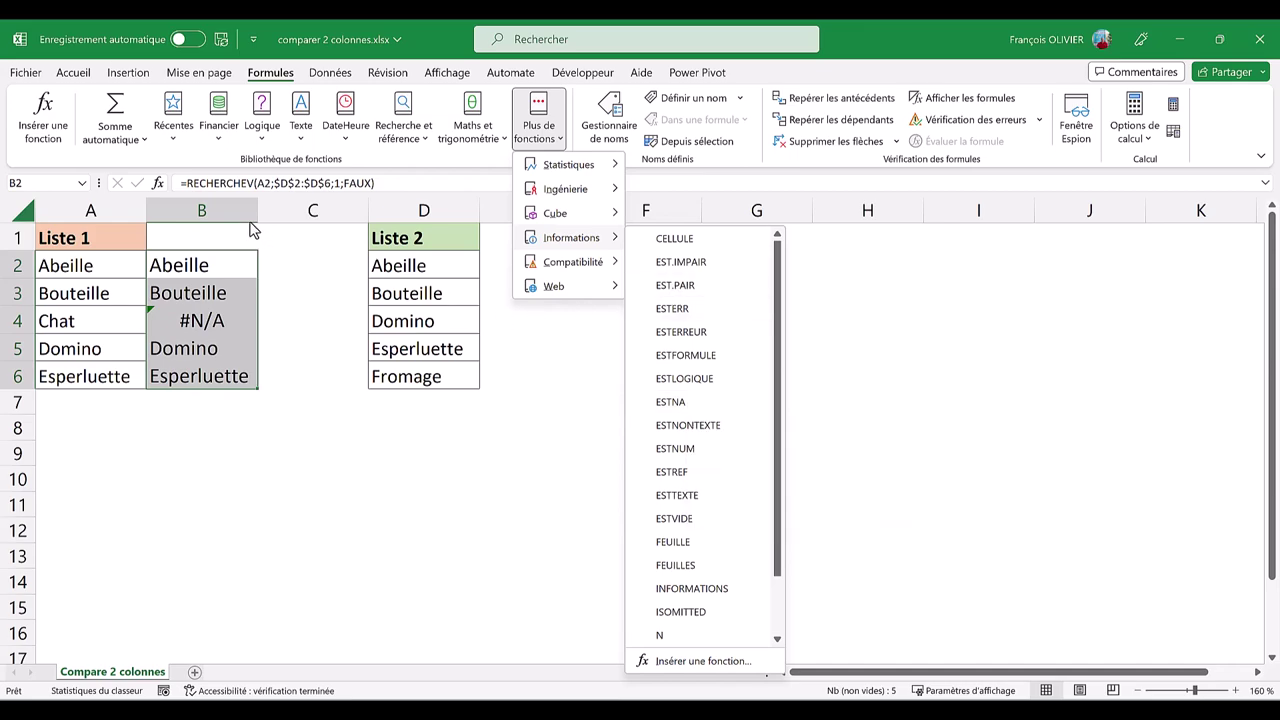
left_click(229, 263)
left_click(228, 262)
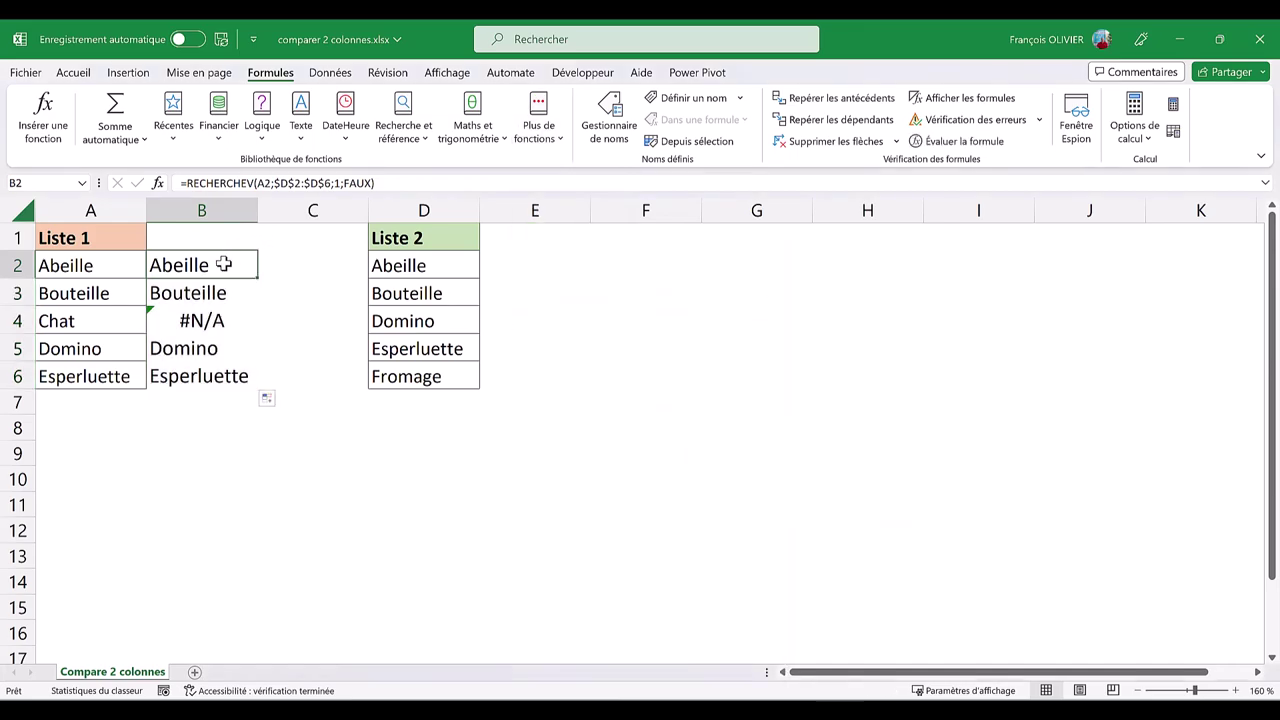
- Wrap B2's lookup as =ESTNA(RECHERCHEV(A2;$D$2:$D$6;1;FAUX)), showing FAUX for Abeille
double_click(222, 265)
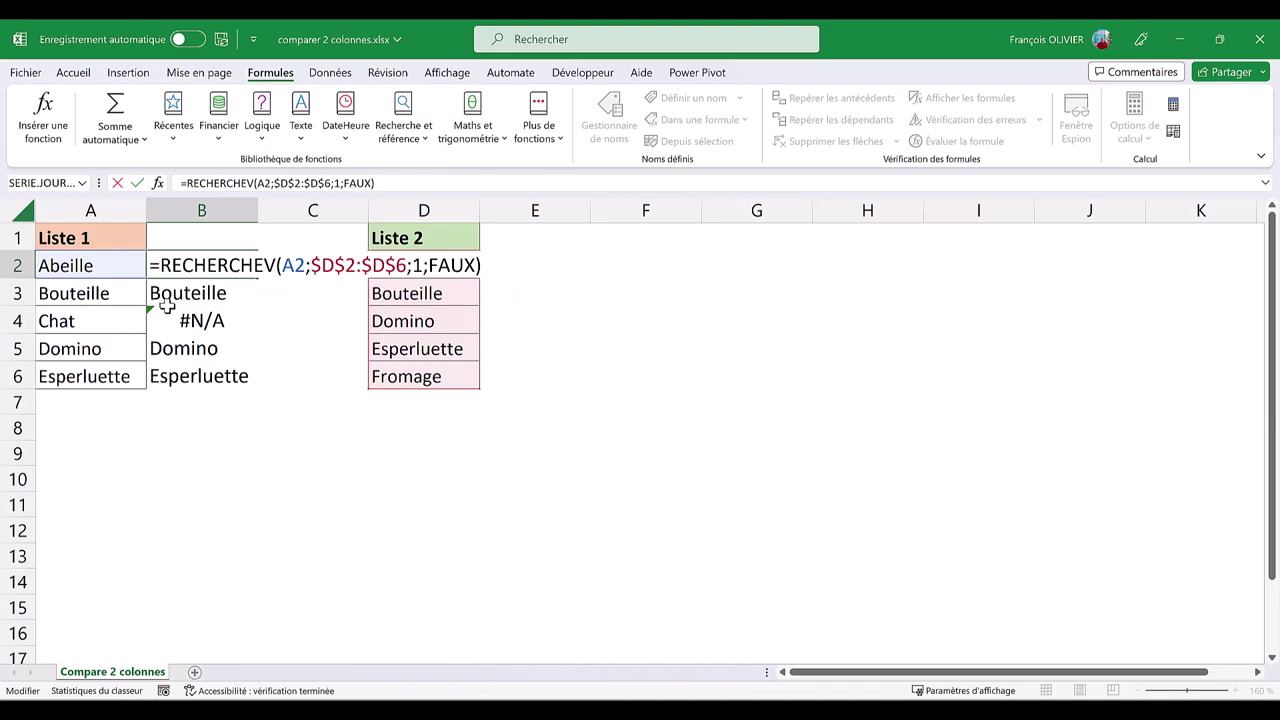
type("e")
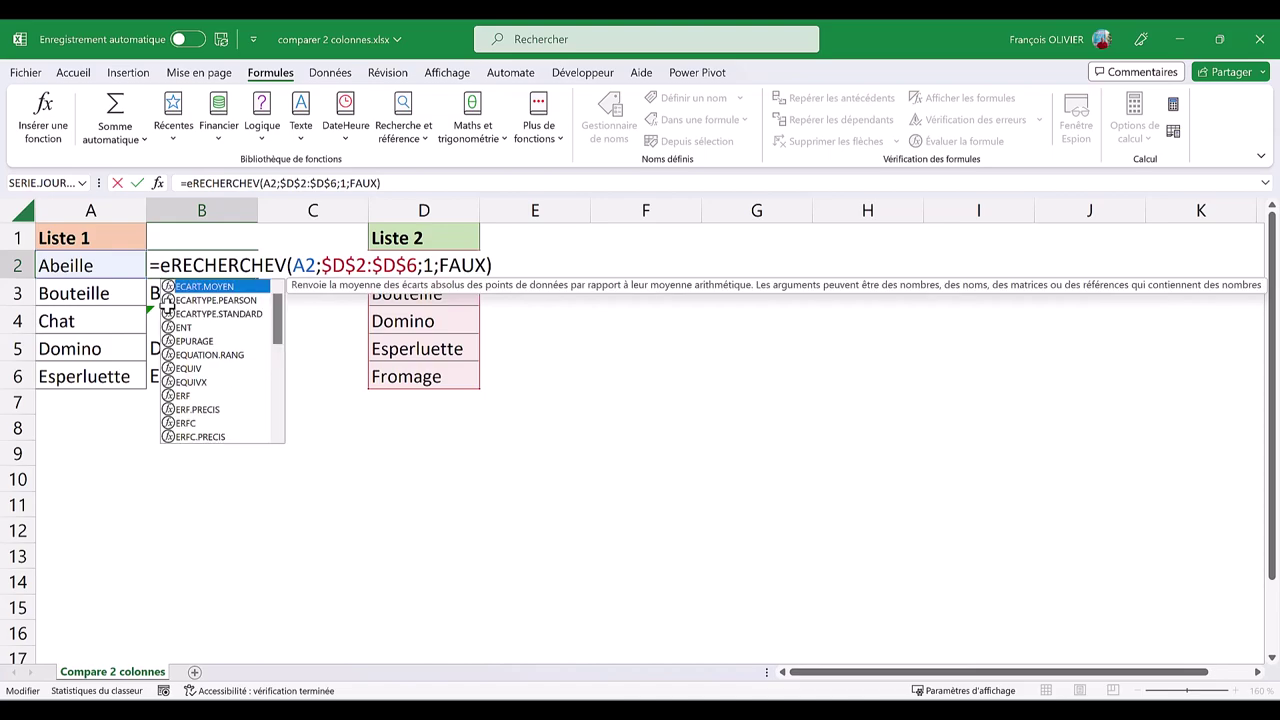
type("st")
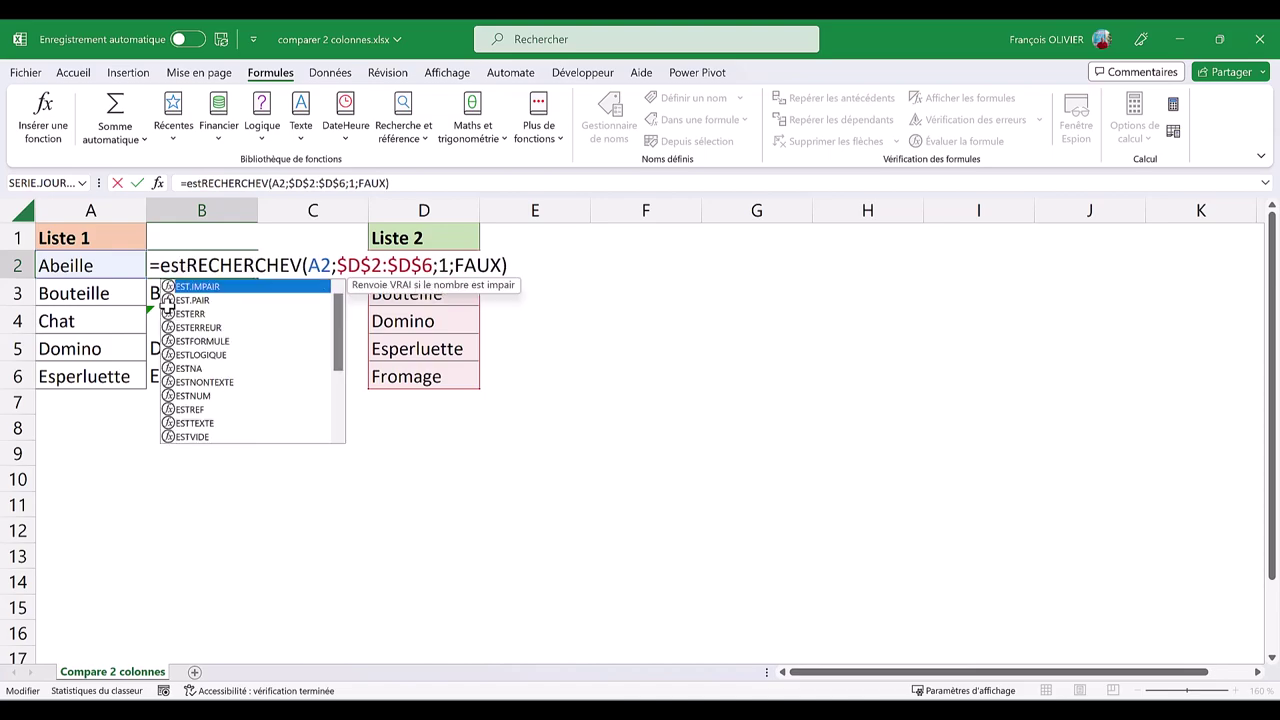
type("na(")
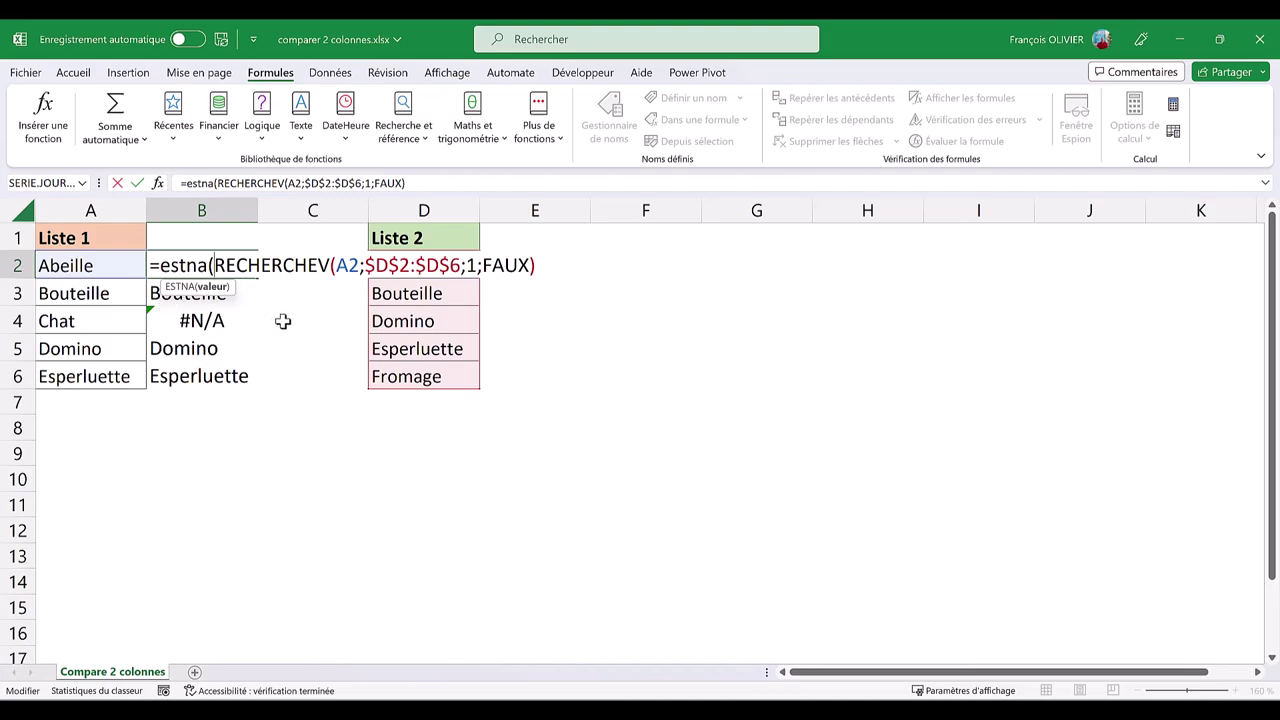
left_click(536, 266)
type(")")
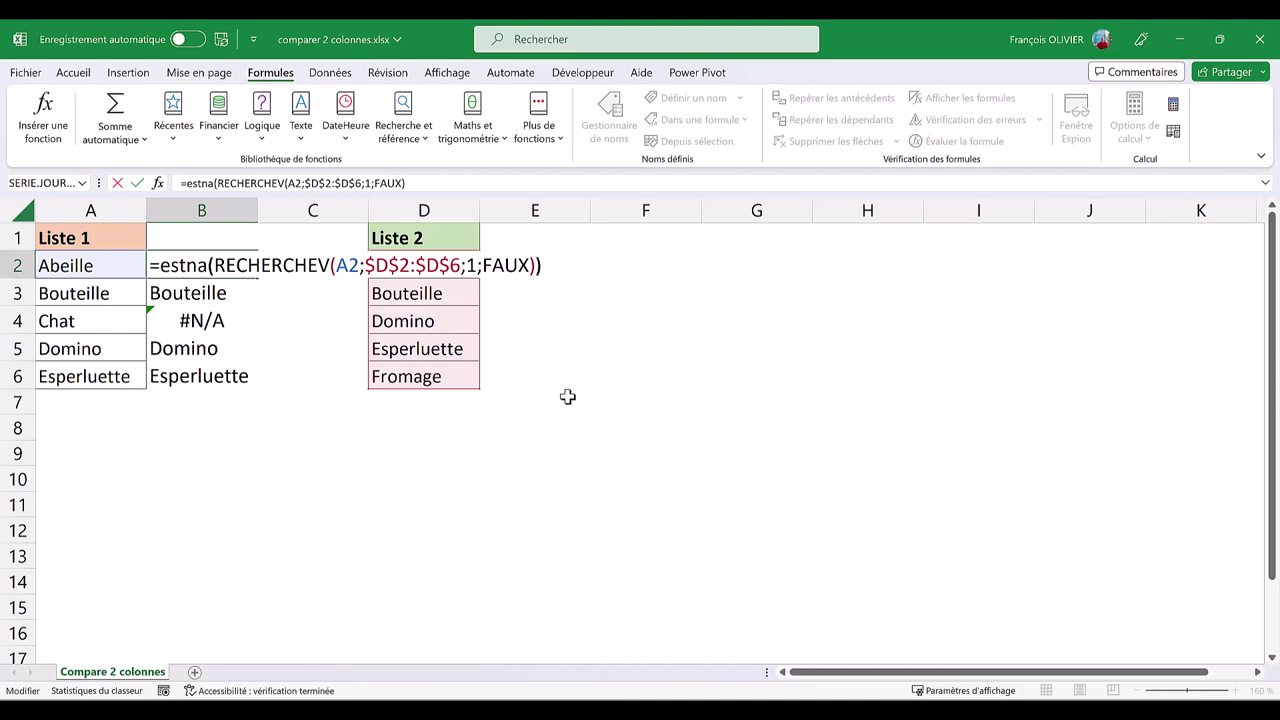
key("Return")
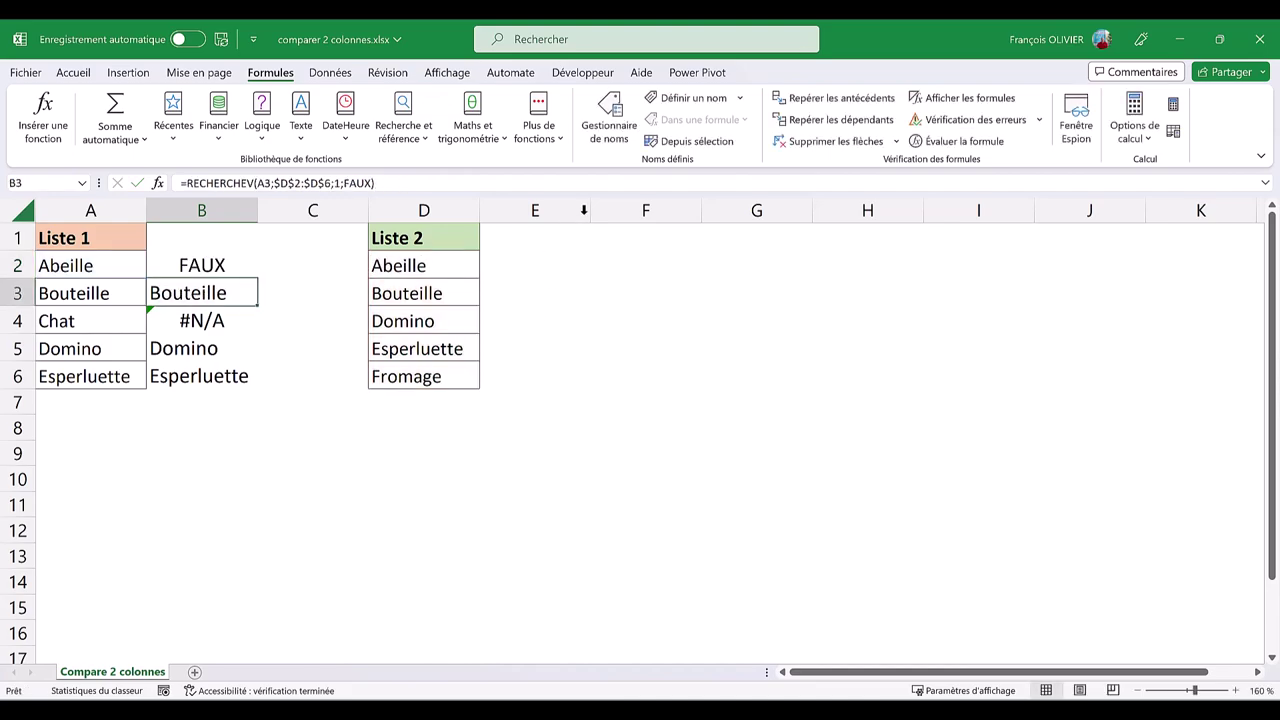
- Fill the ESTNA formula from B2 to B6 and check B2's formula unchanged
left_click(206, 272)
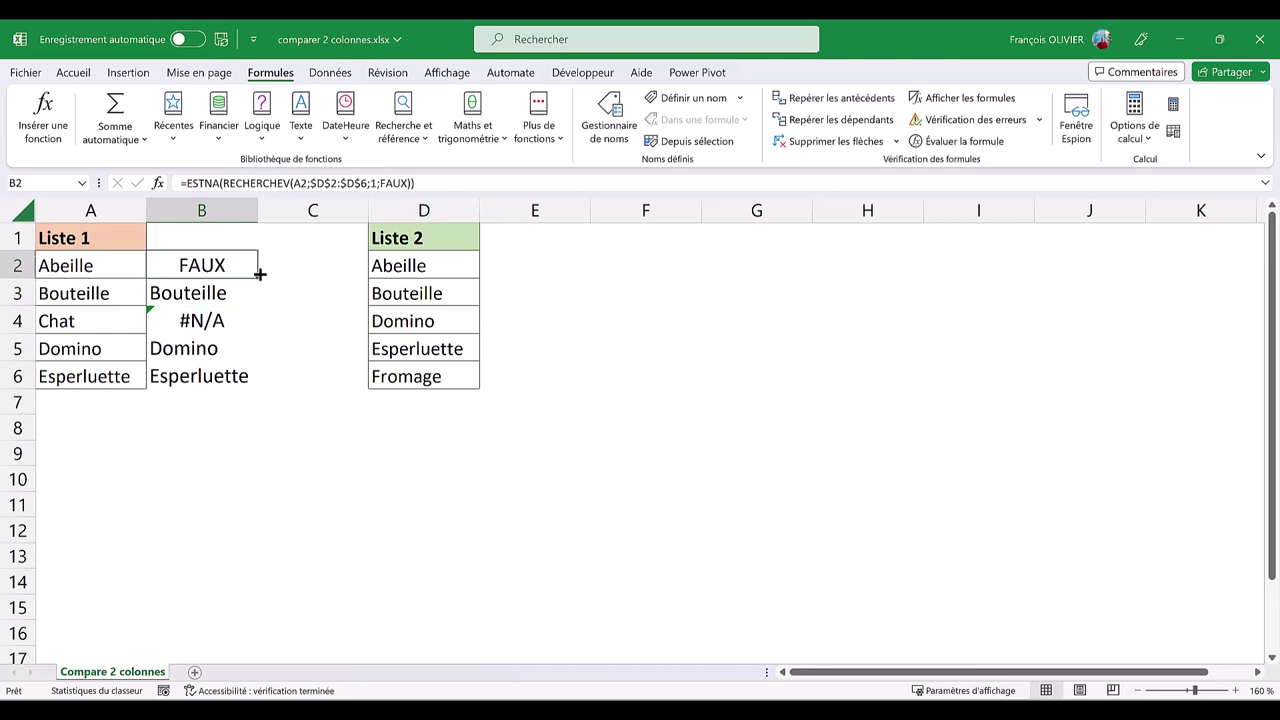
left_click_drag(259, 273, 257, 386)
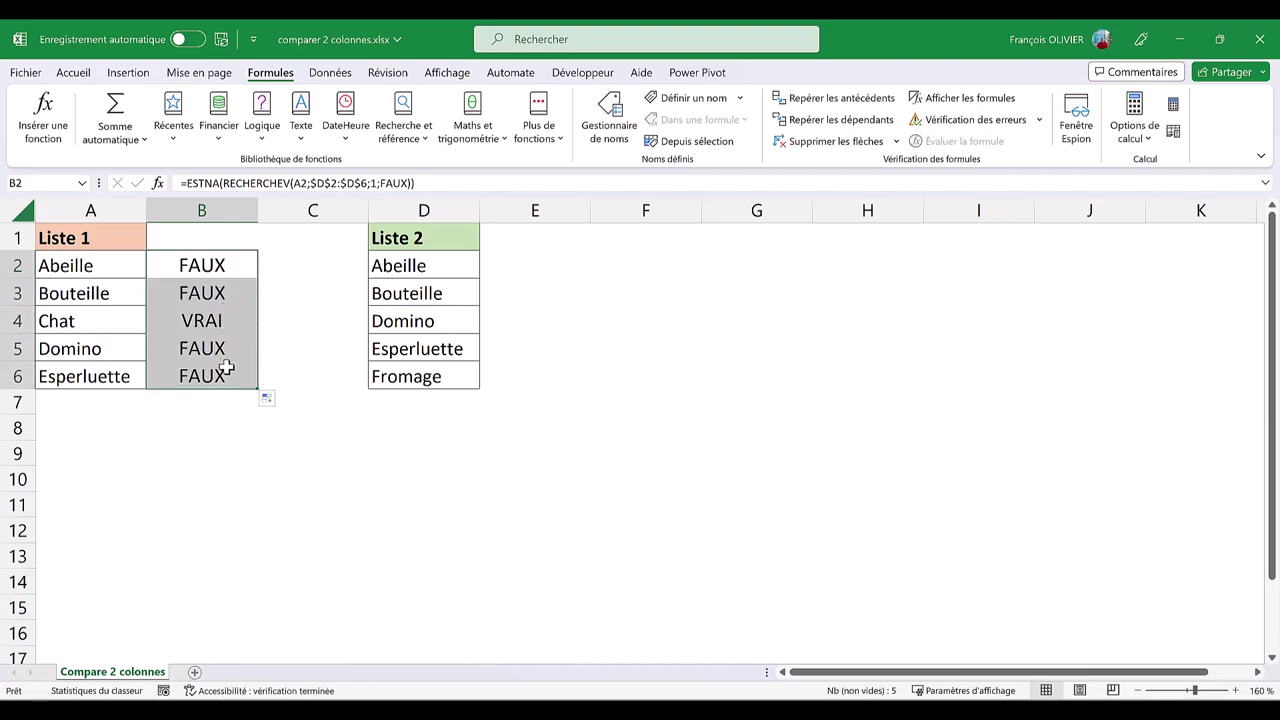
left_click(219, 266)
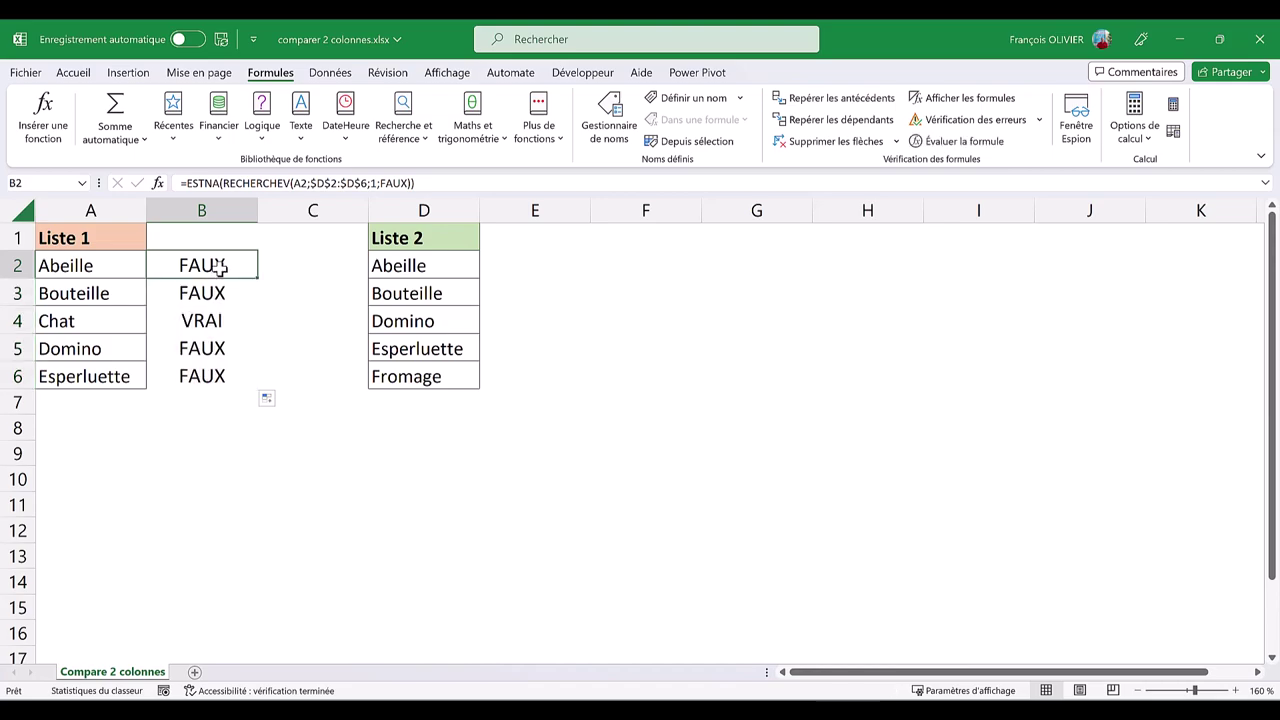
double_click(219, 266)
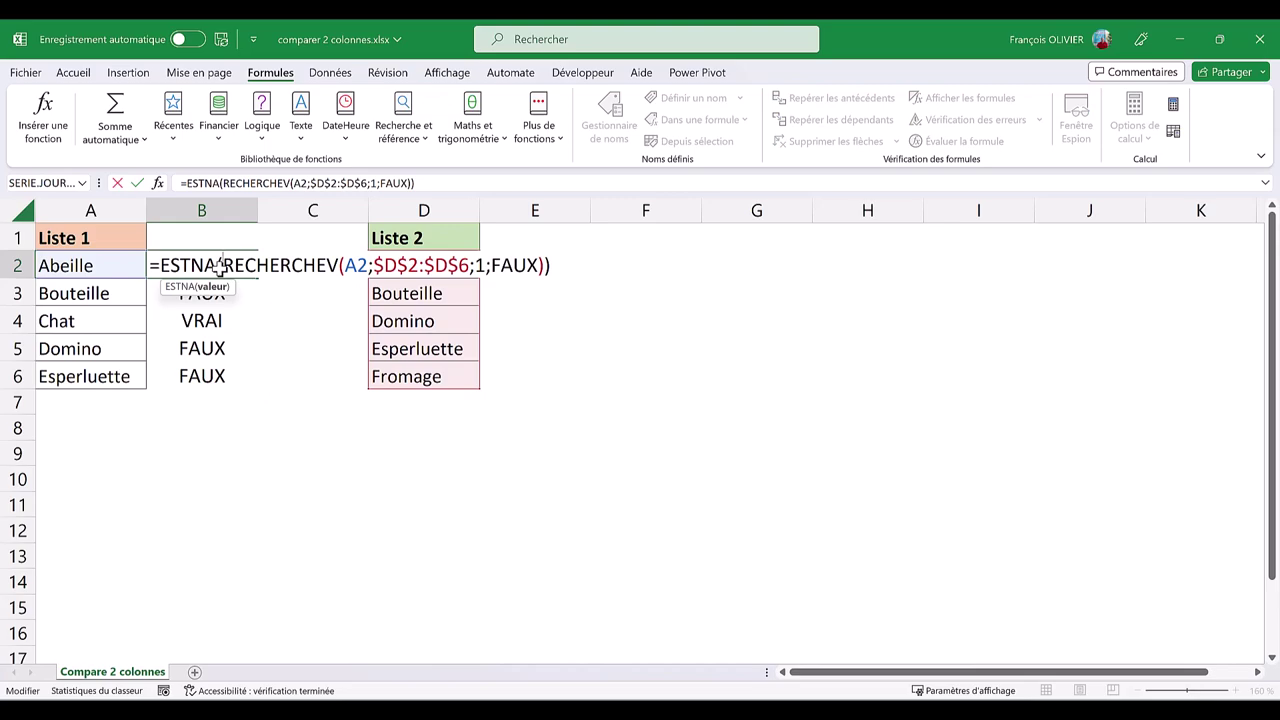
key("Escape")
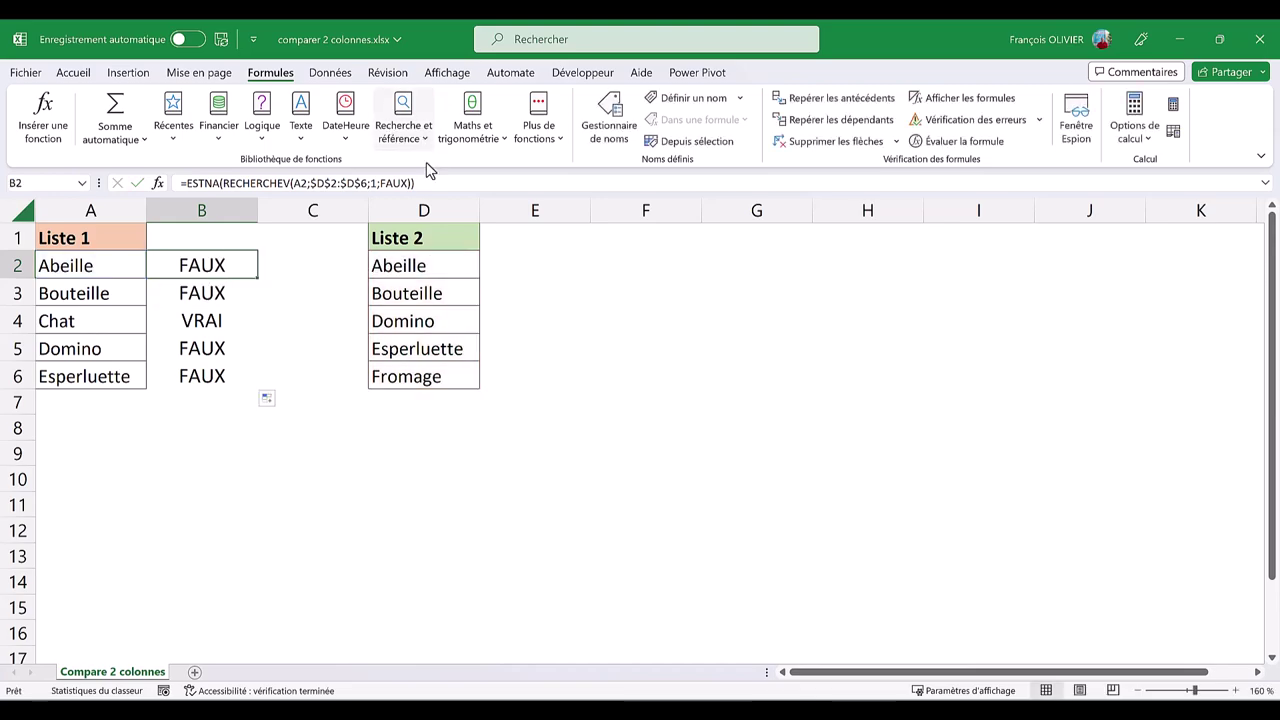
- Copy B2's full =ESTNA(RECHERCHEV(A2;$D$2:$D$6;1;FAUX)) text from the formula bar
left_click(434, 183)
left_click_drag(434, 183, 175, 188)
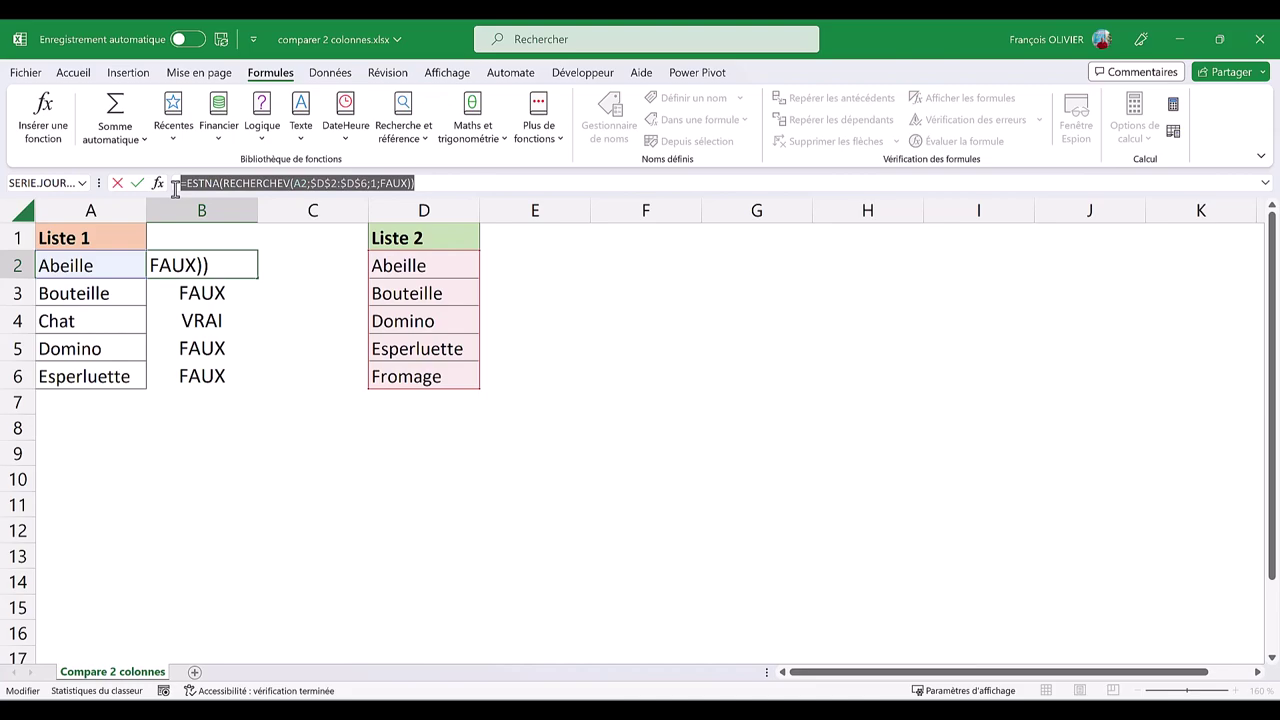
right_click(226, 180)
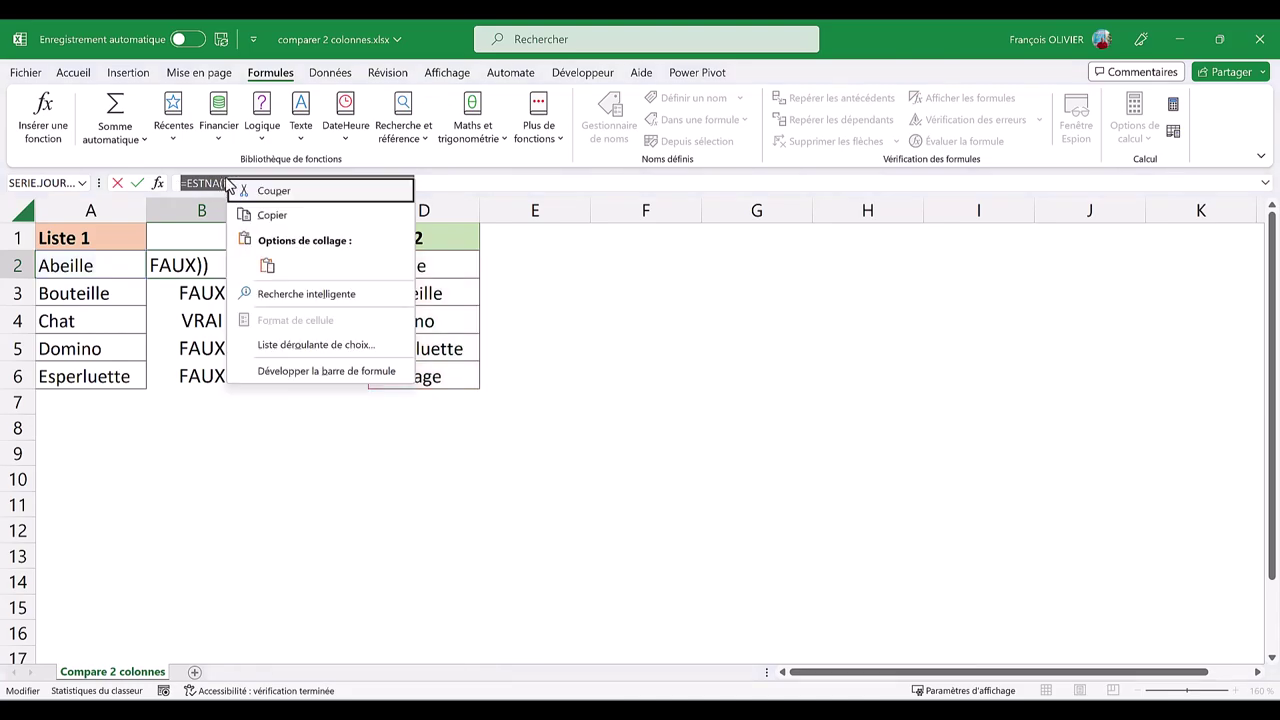
left_click(270, 218)
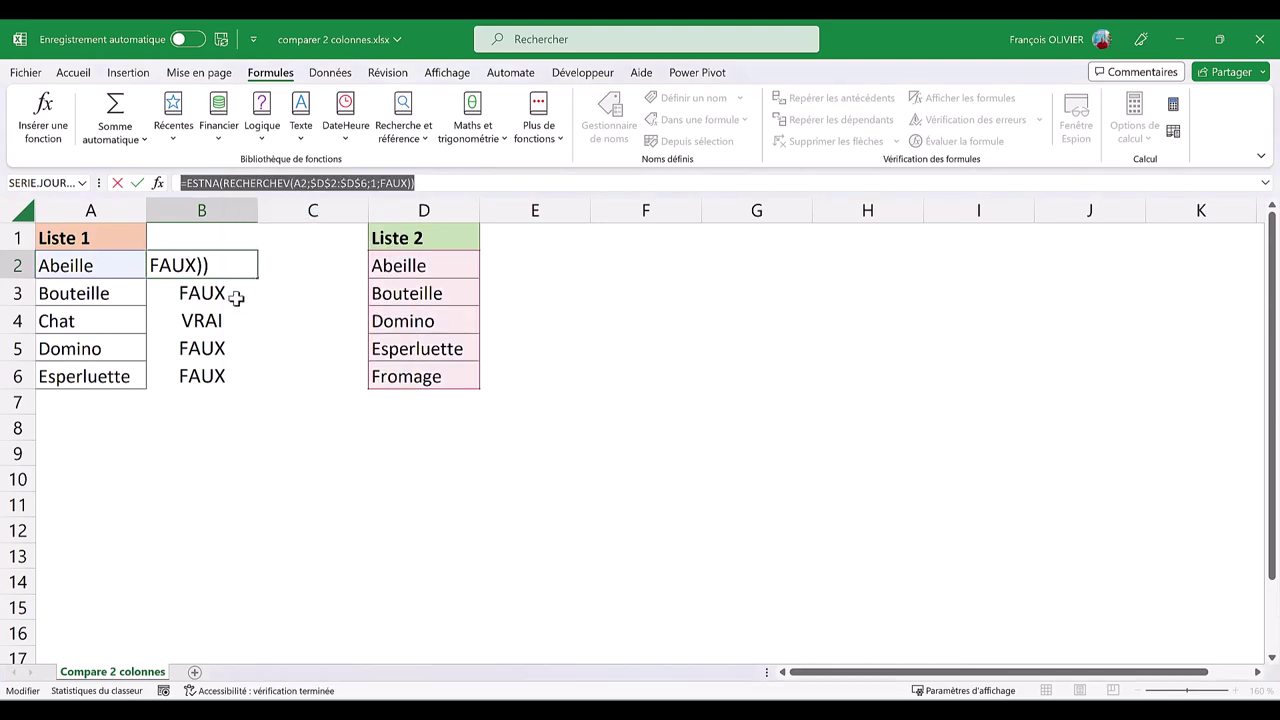
double_click(210, 258)
key("Escape")
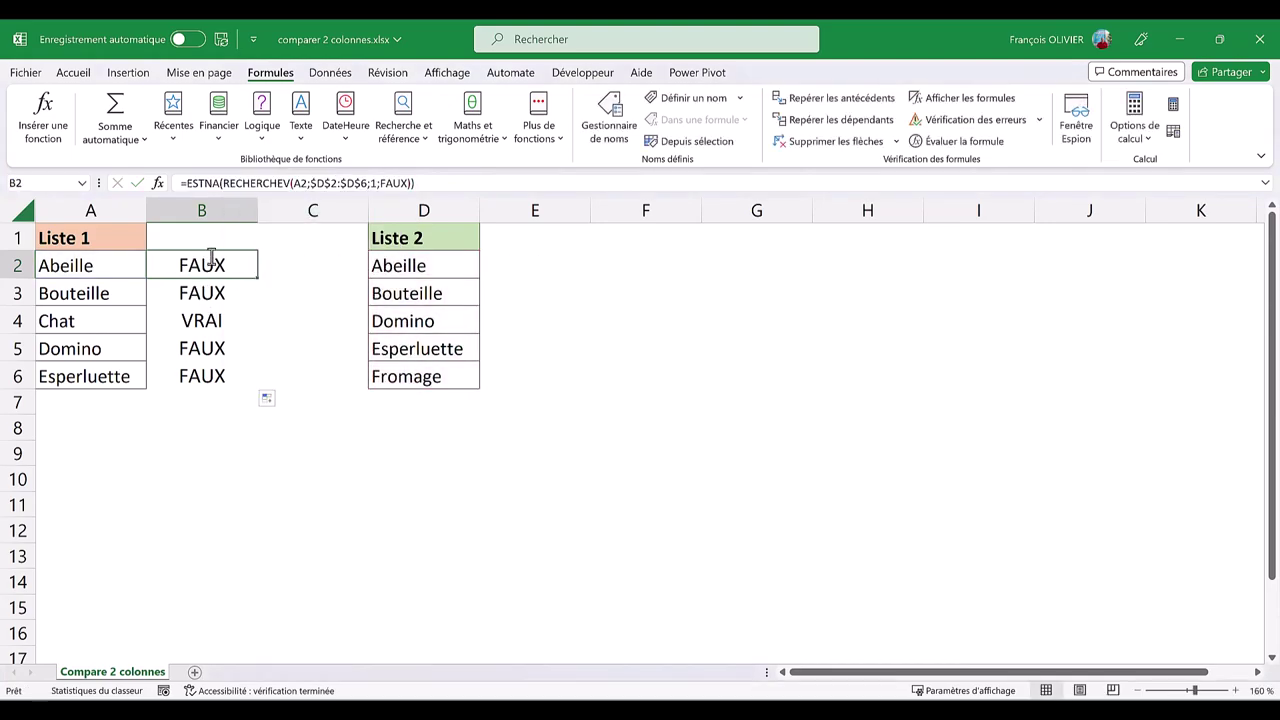
left_click(129, 259)
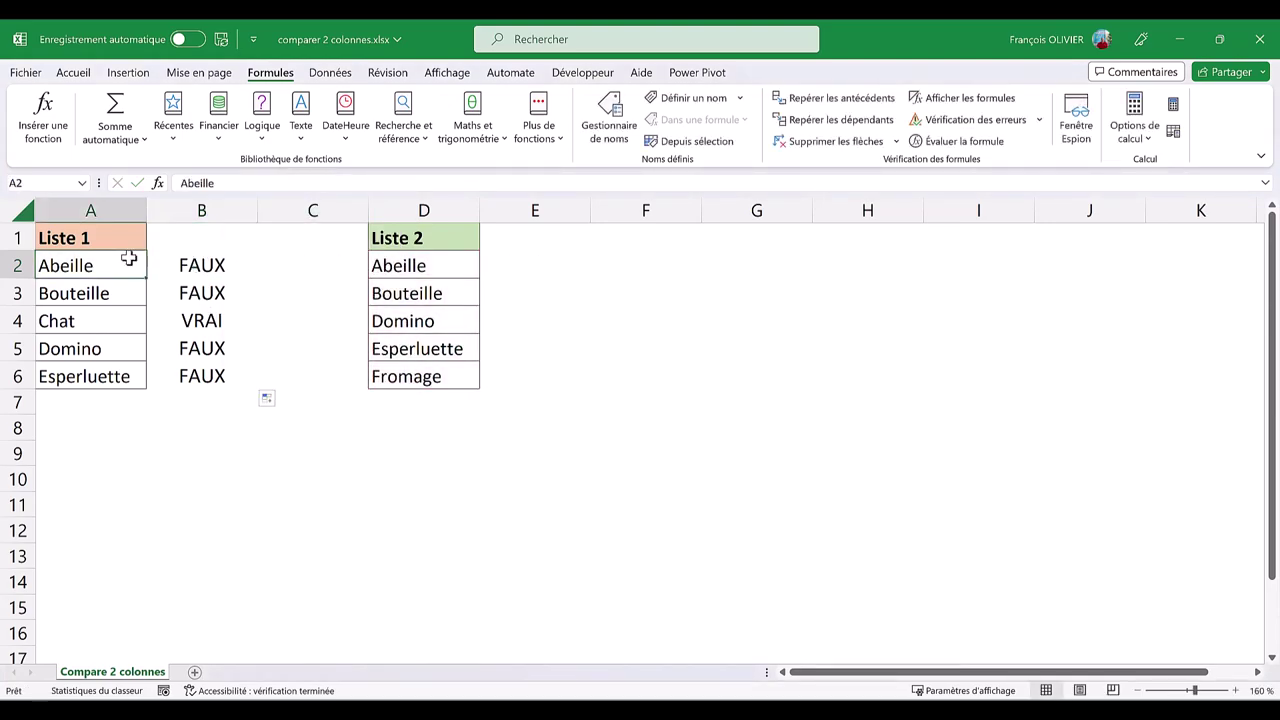
- Select the Liste 1 names A2:A6 and show Accueil's Mise en forme conditionnelle menu
left_click_drag(129, 259, 117, 375)
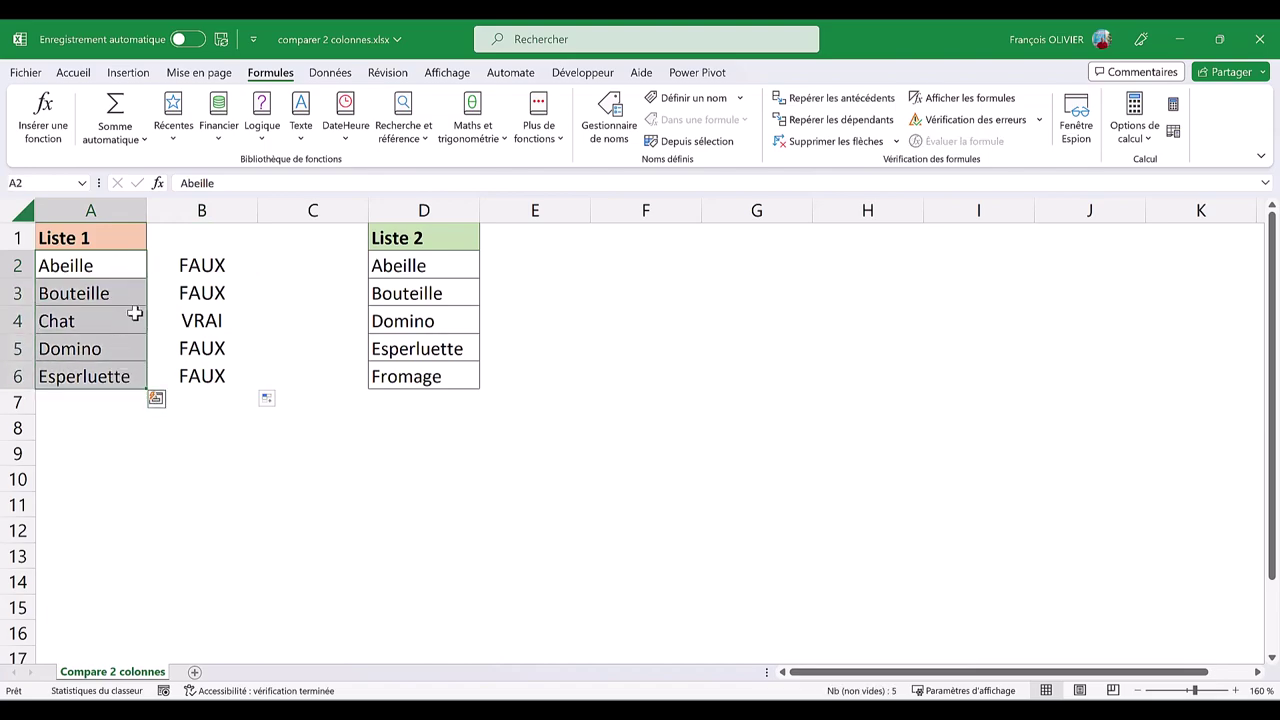
left_click(75, 73)
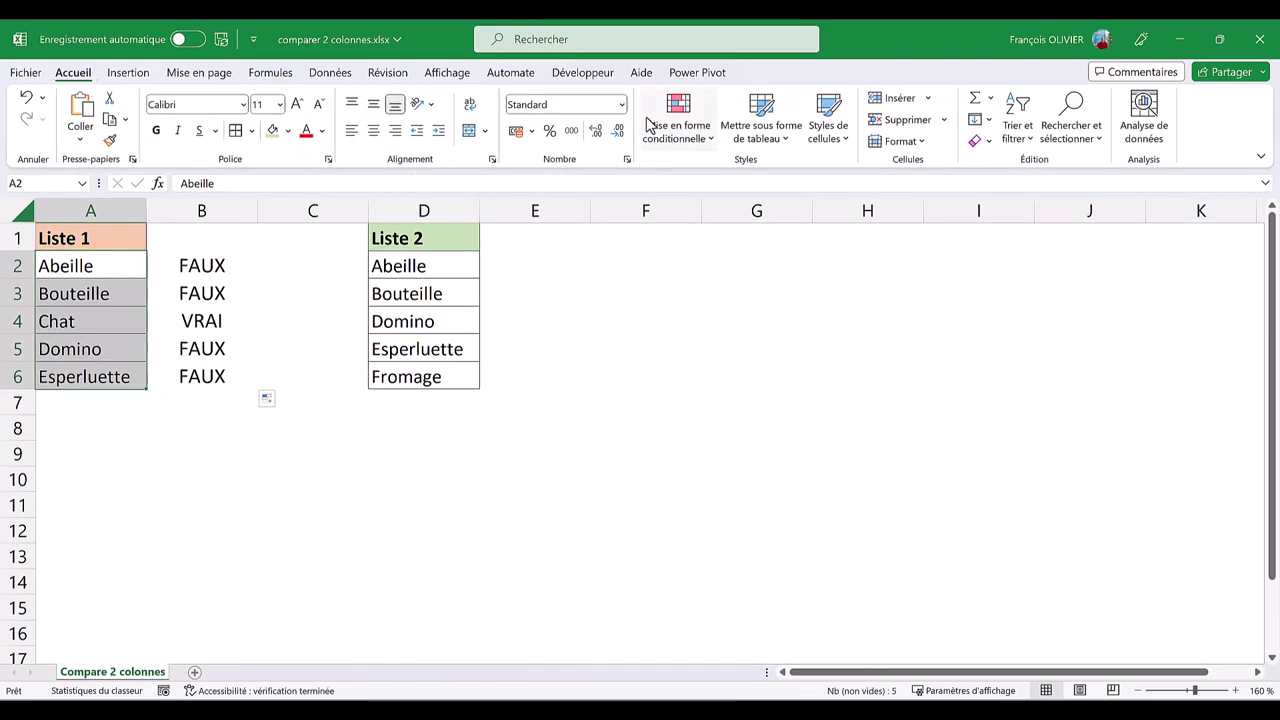
left_click(667, 140)
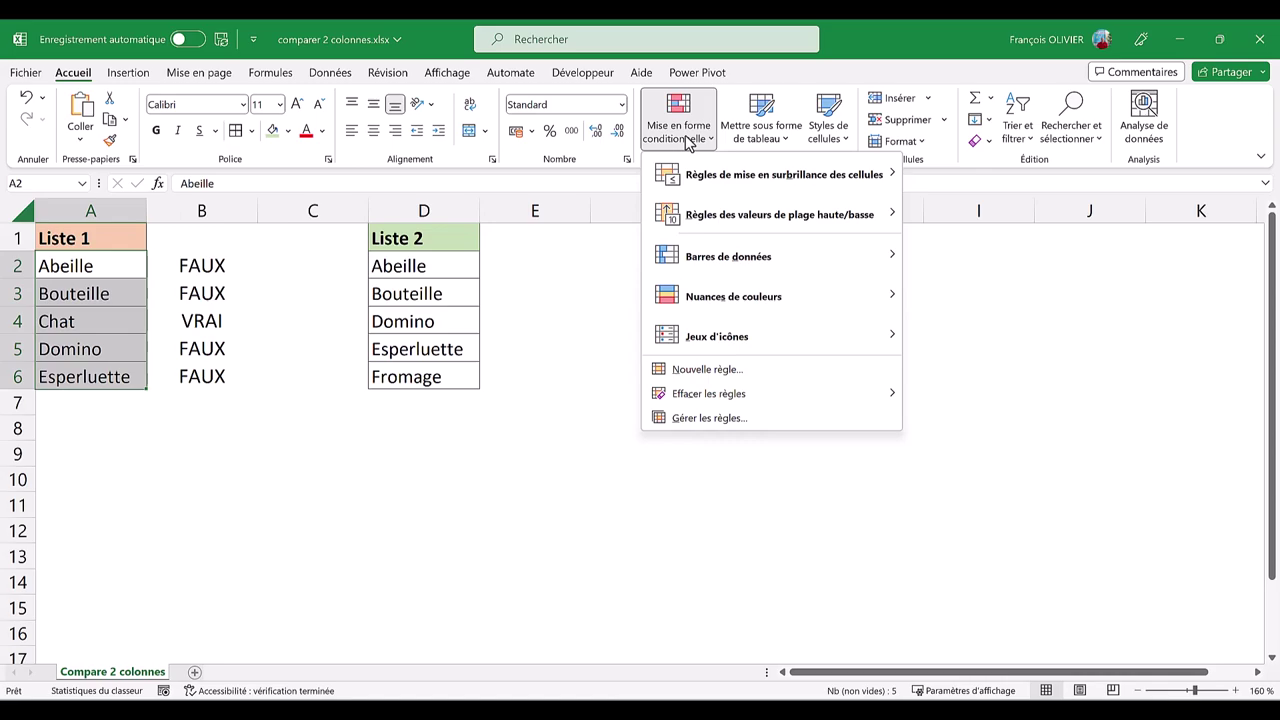
mouse_move(716, 184)
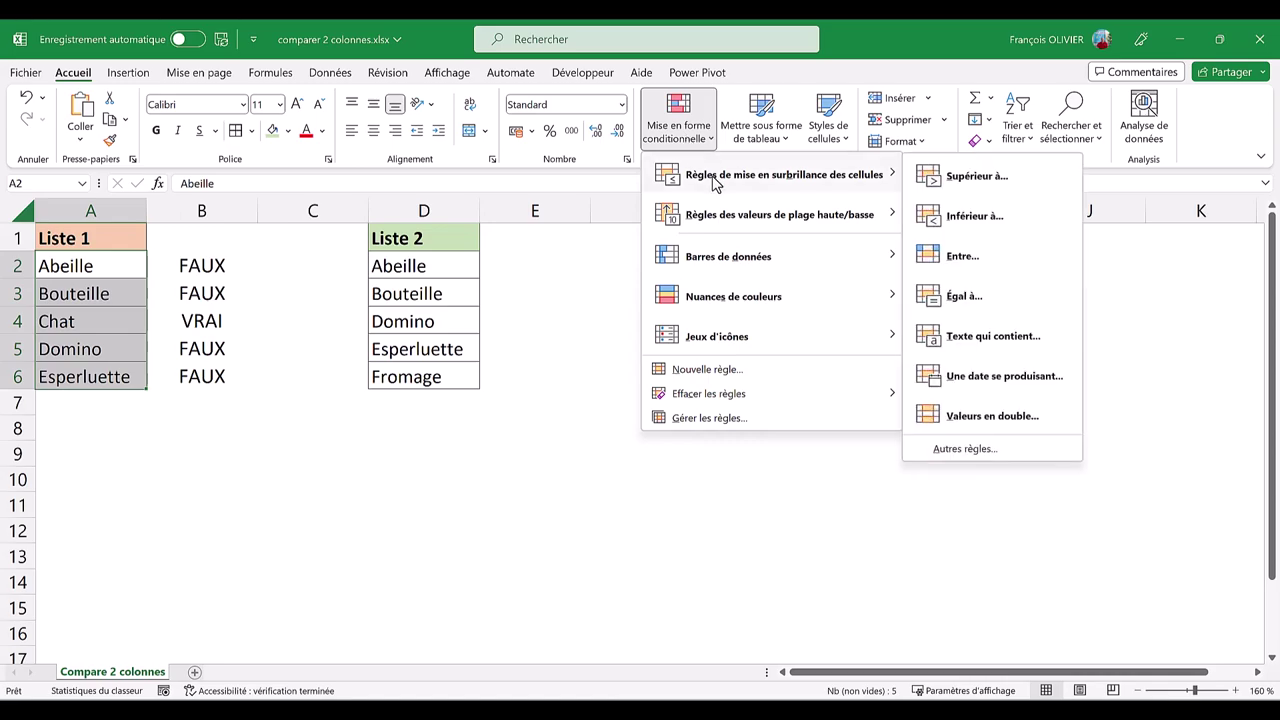
mouse_move(722, 220)
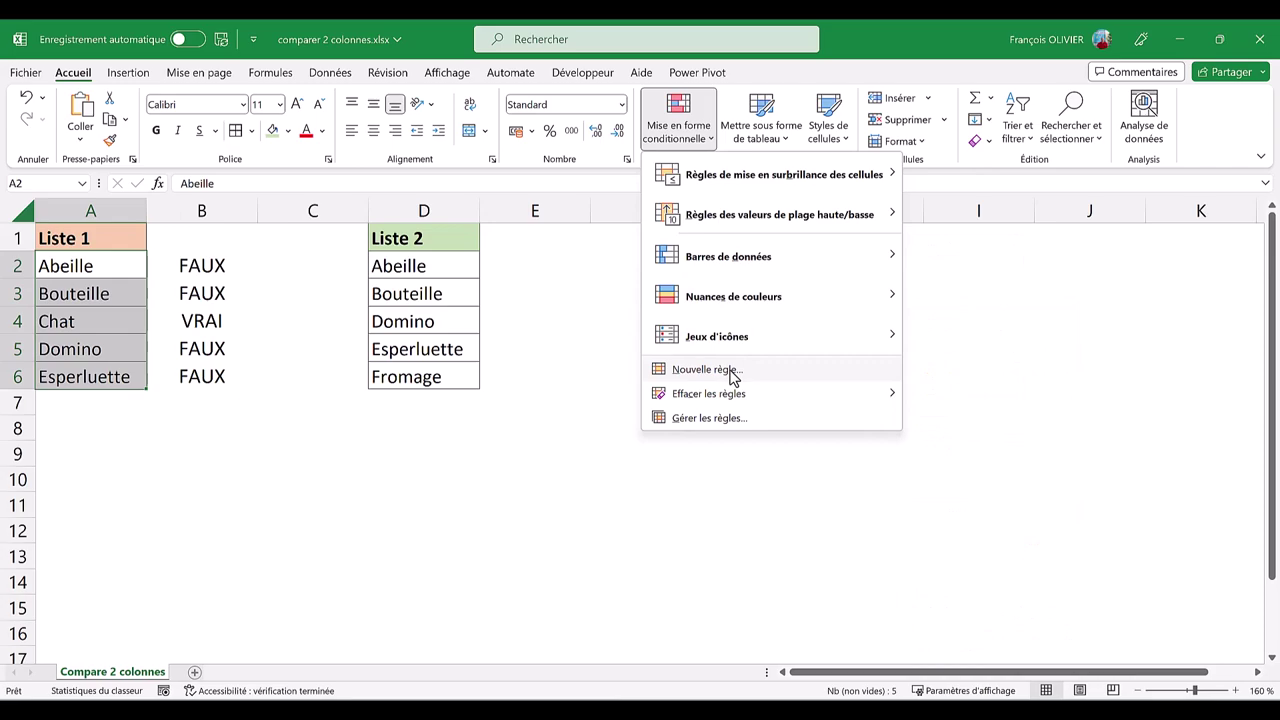
- Add a formula rule =ESTNA(RECHERCHEV(A2;$D$2:$D$6;1;FAUX)) with red fill to A2:A6
left_click(733, 372)
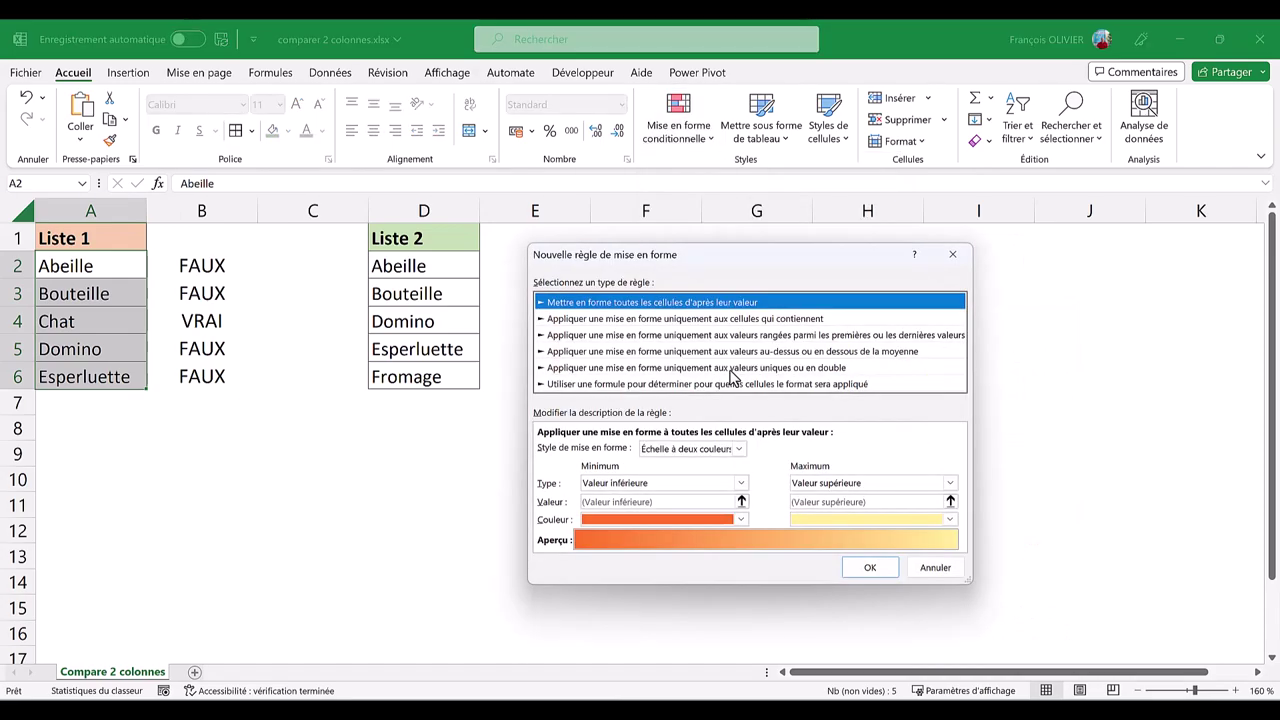
left_click_drag(680, 260, 586, 183)
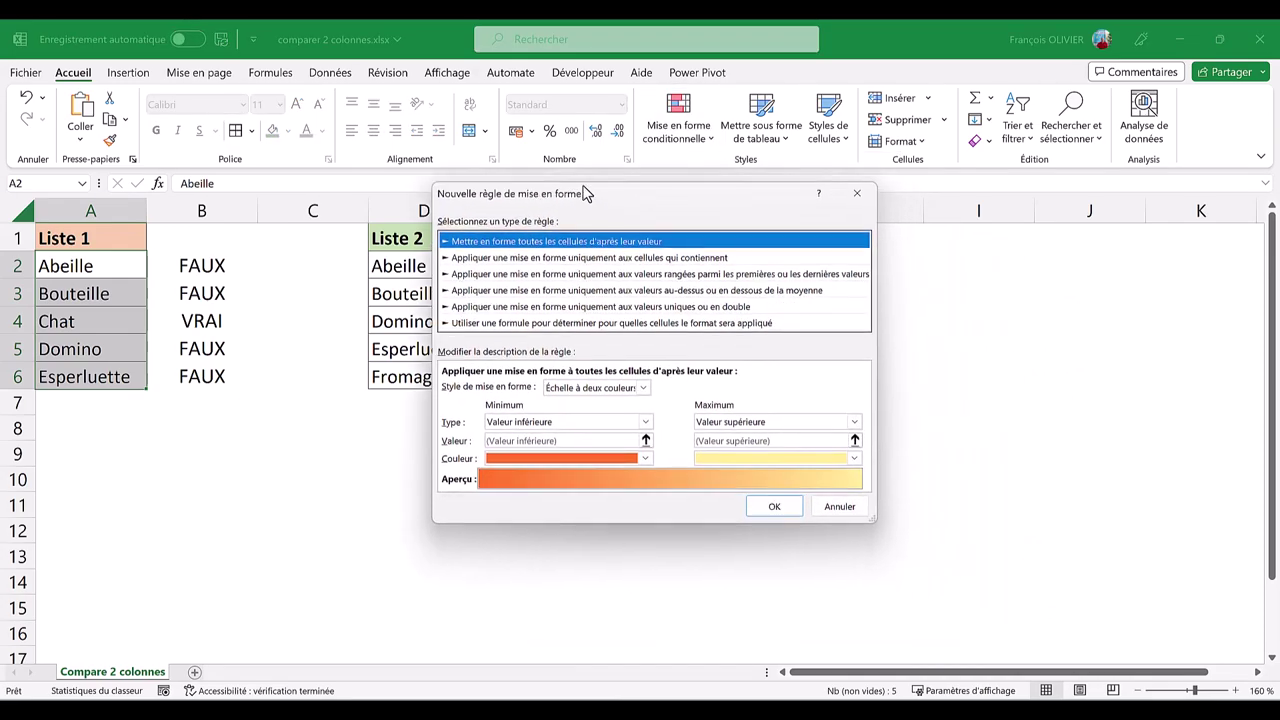
left_click(515, 308)
left_click(522, 370)
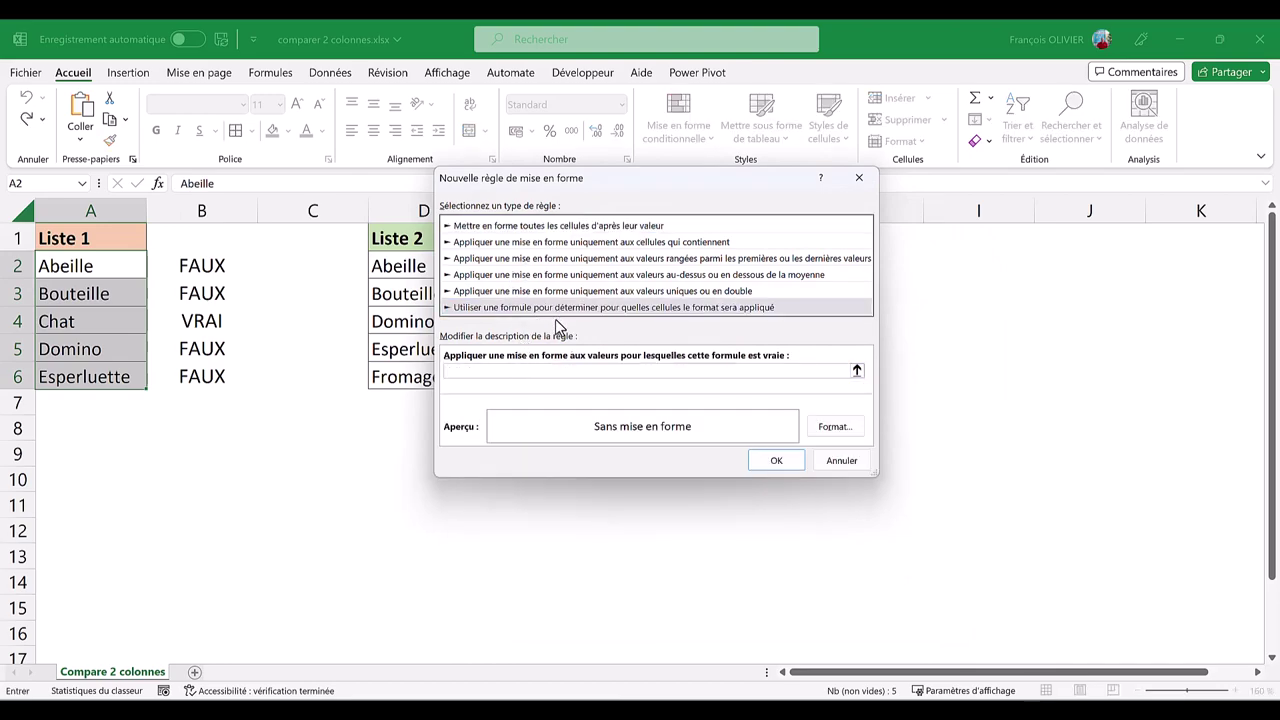
key("ctrl+v")
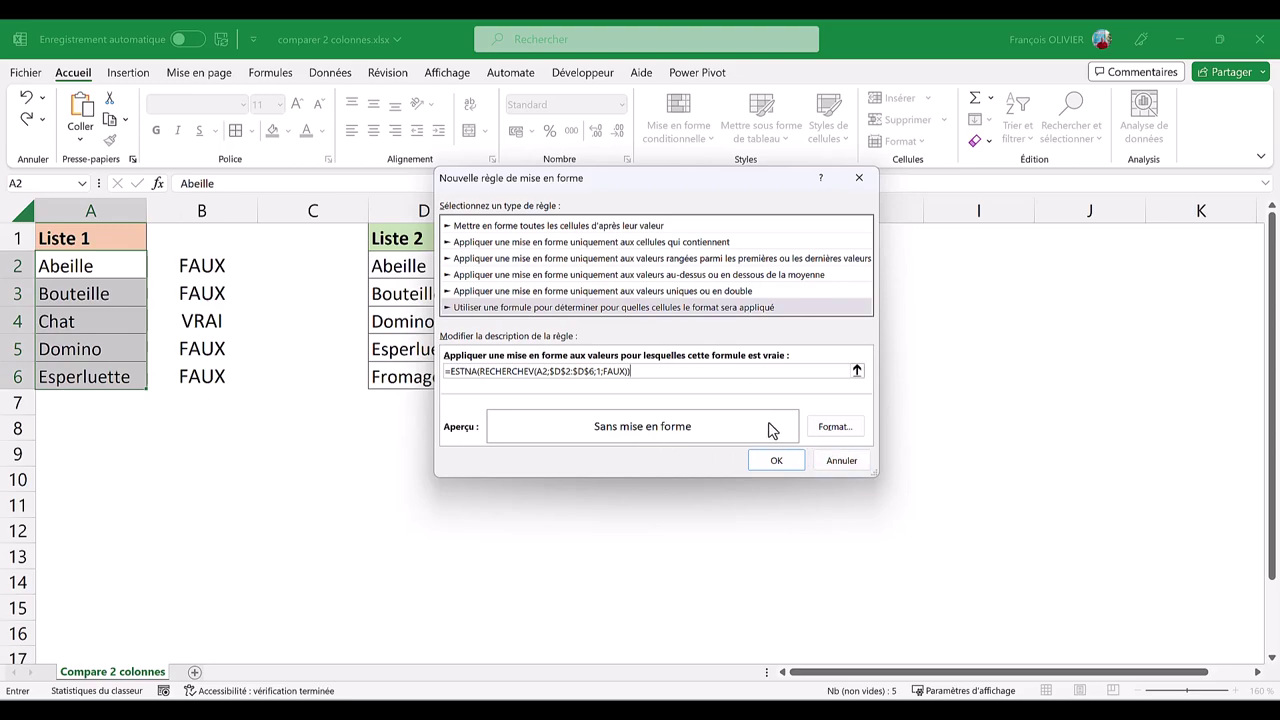
left_click(827, 430)
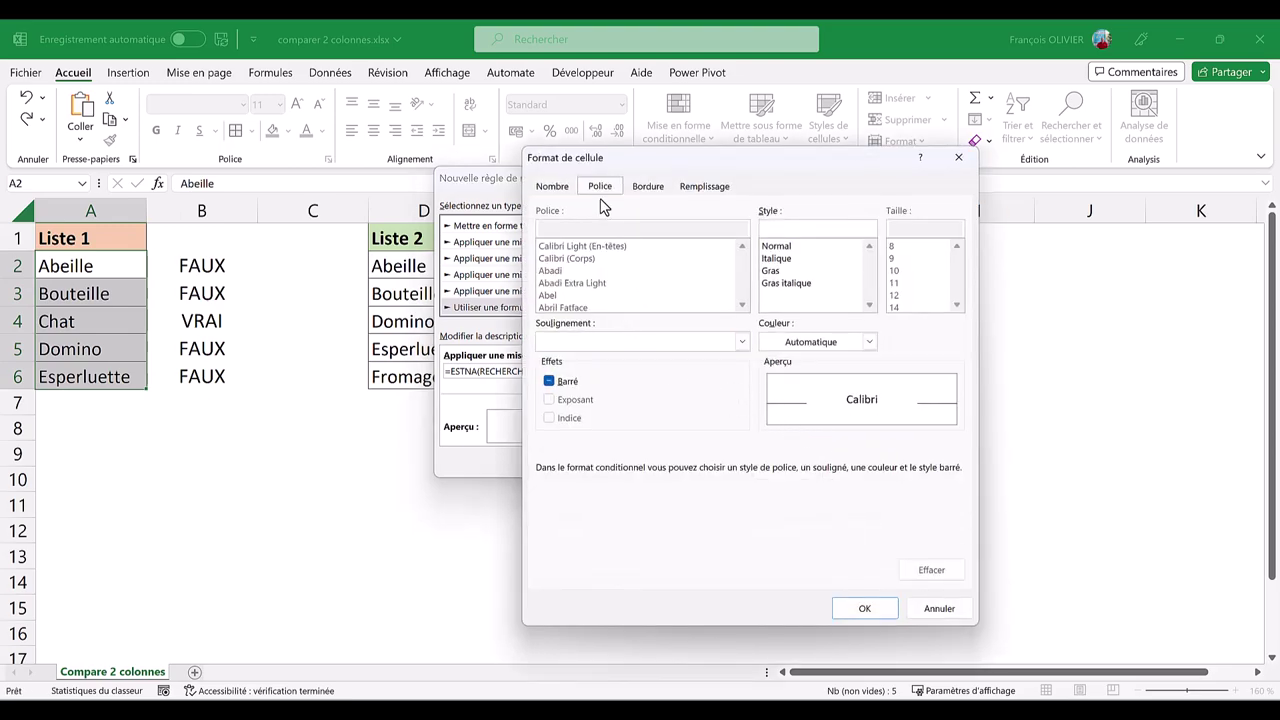
left_click(687, 190)
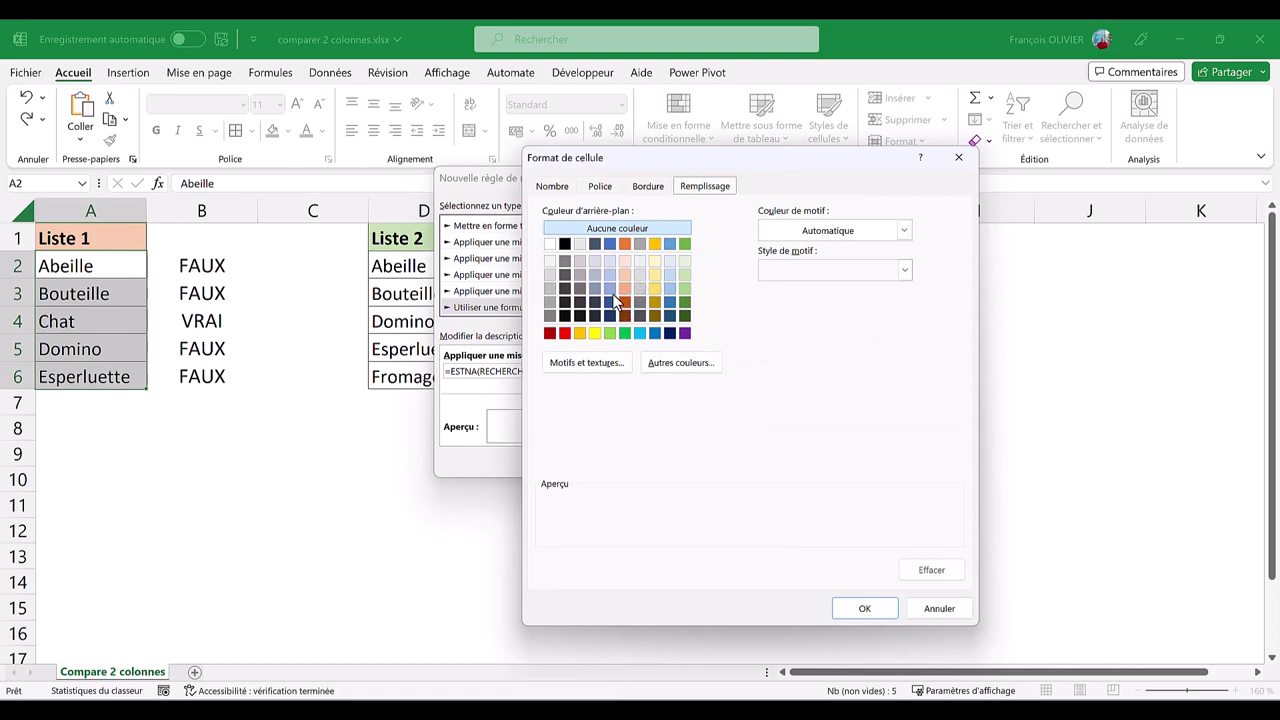
left_click(564, 334)
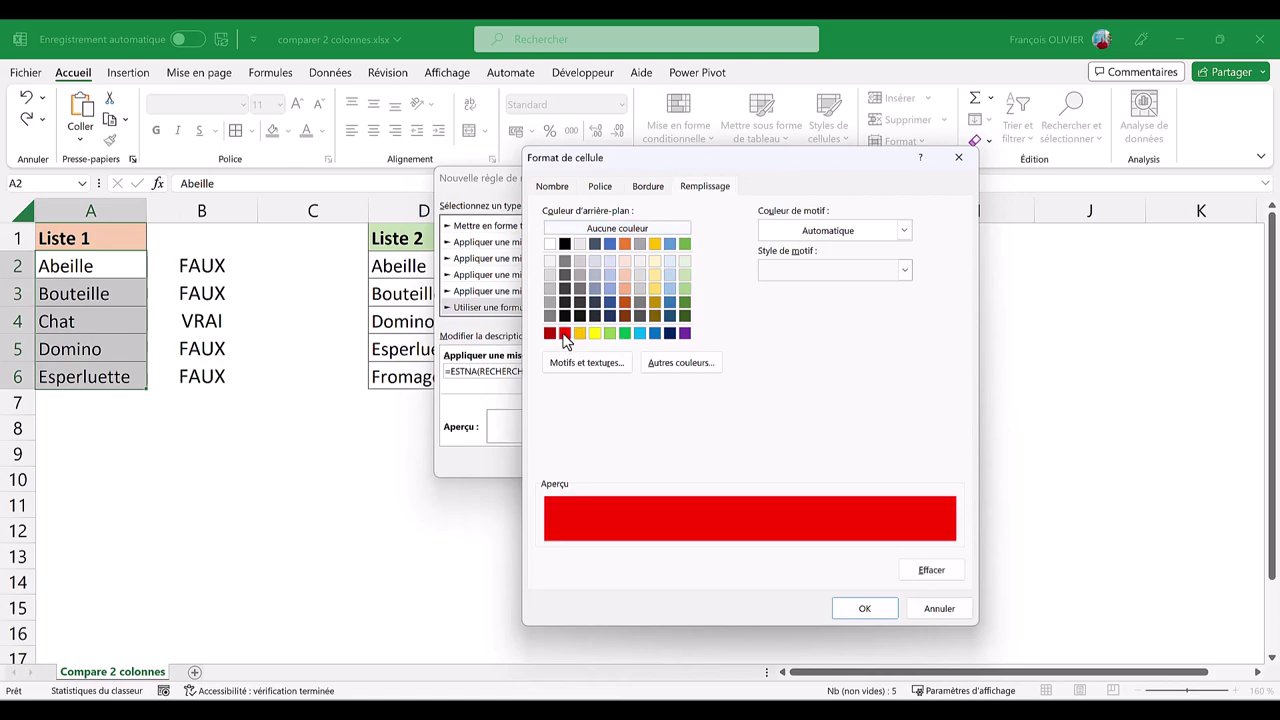
left_click(865, 610)
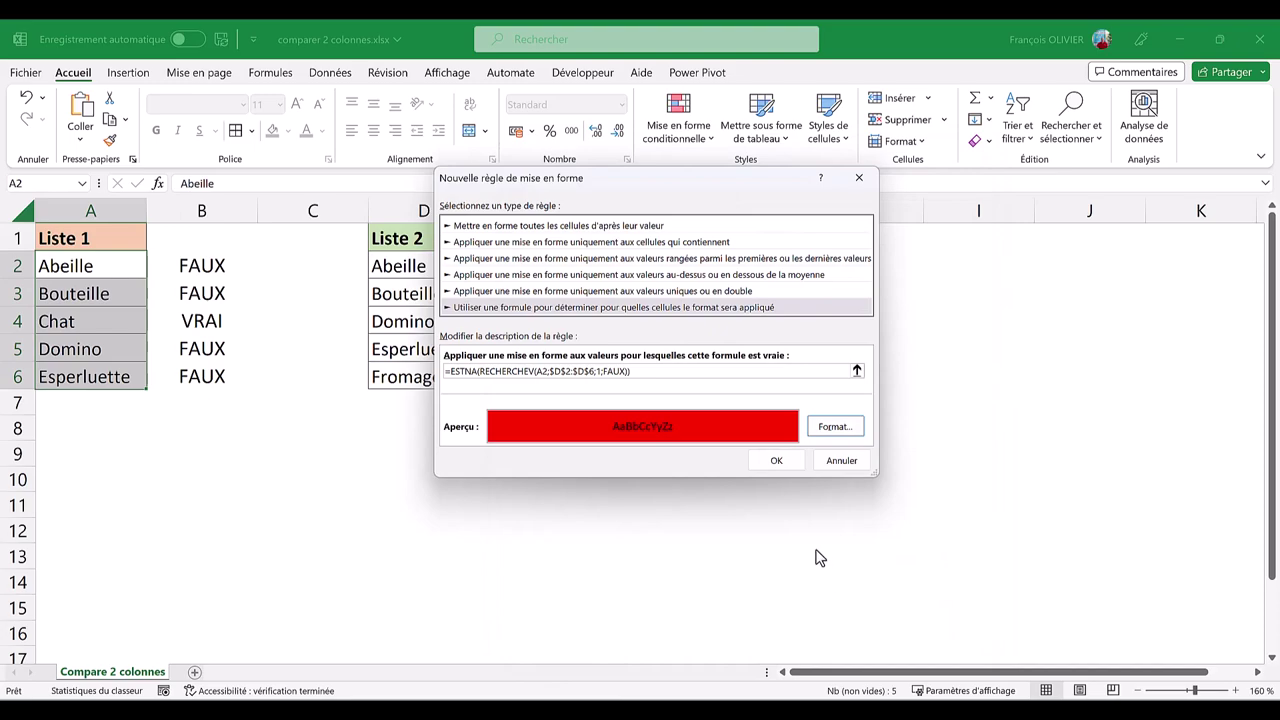
left_click(777, 466)
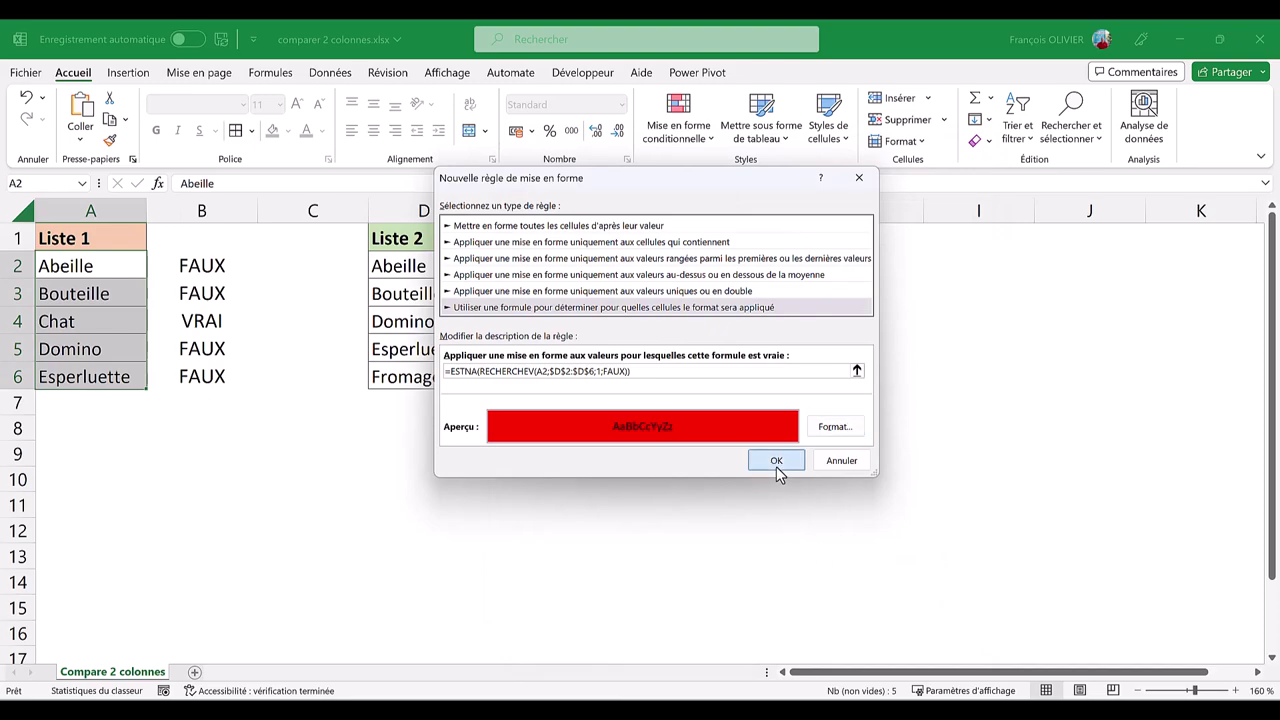
- Clear the FAUX/VRAI helper results from B2:B6
left_click(235, 404)
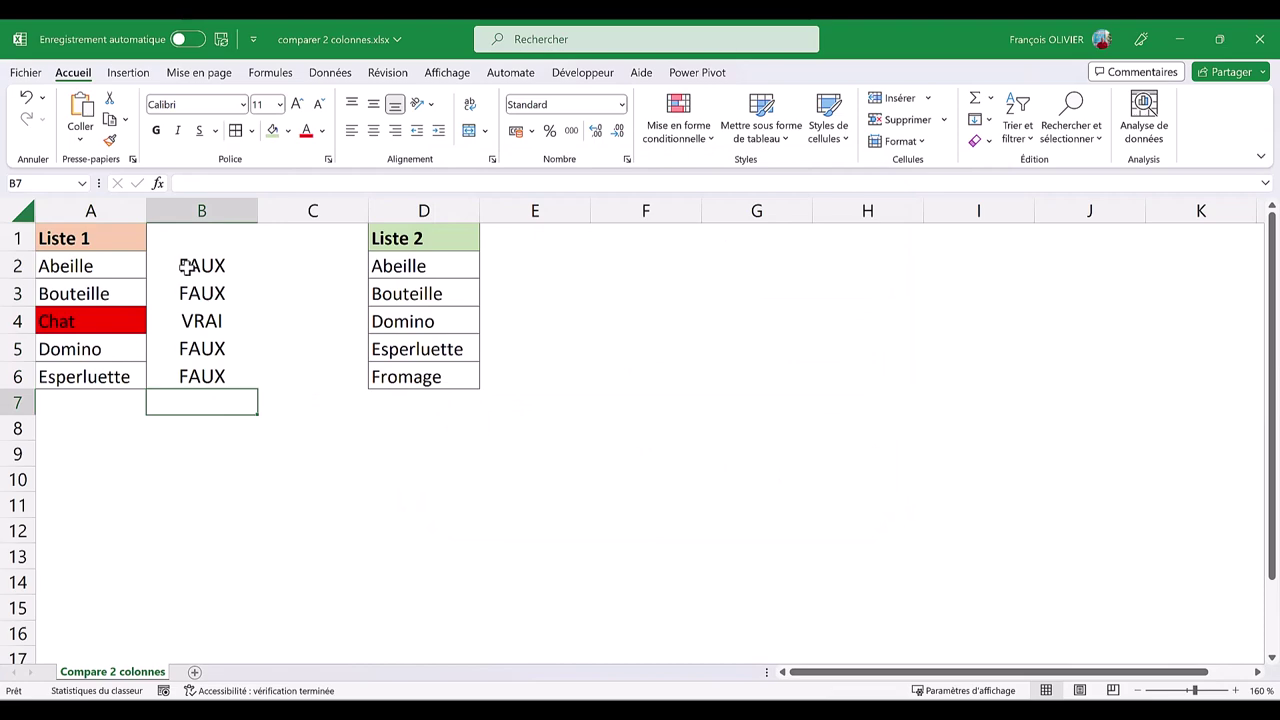
left_click_drag(186, 268, 208, 376)
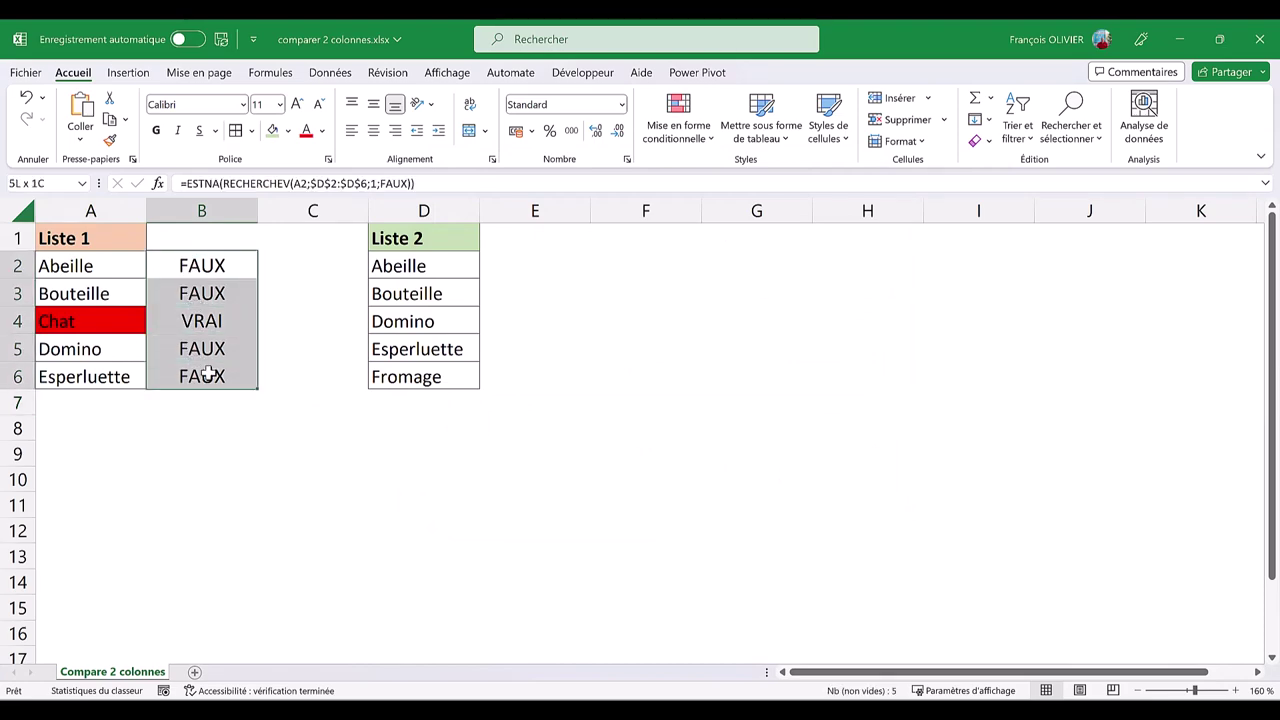
key("Delete")
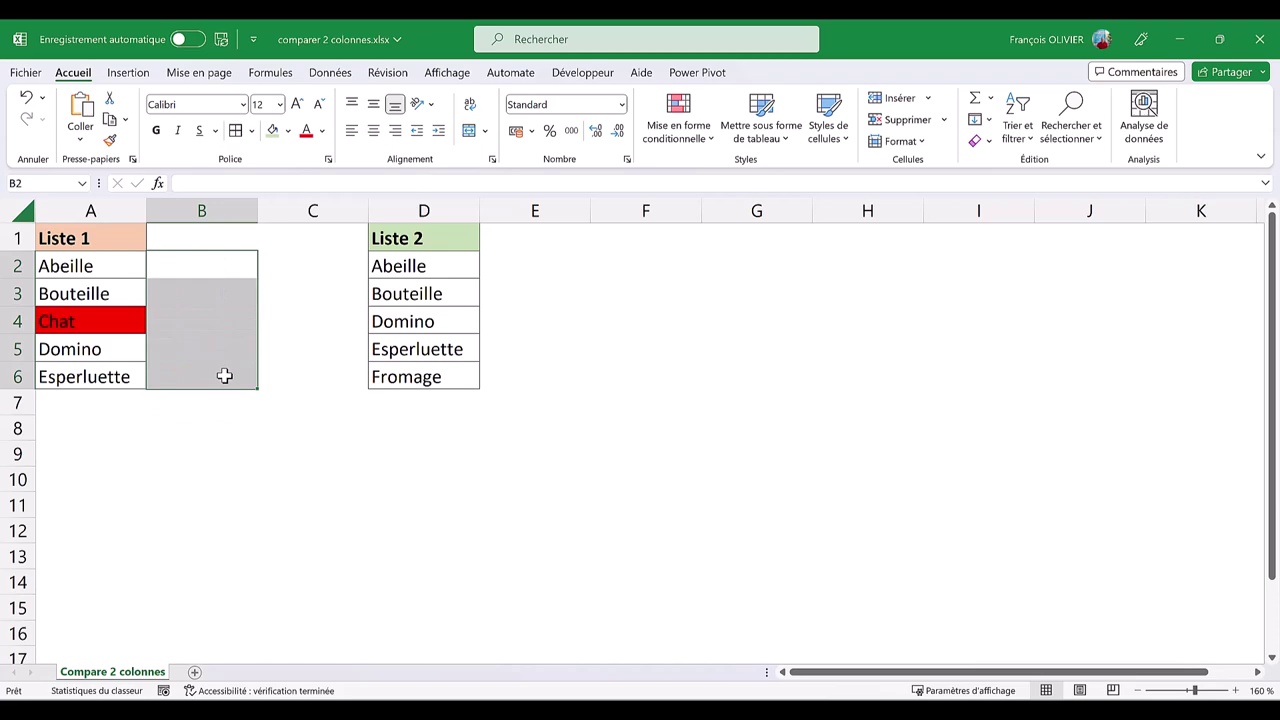
- Select the Liste 2 names D2:D6 and start a new conditional formatting rule
left_click_drag(438, 262, 428, 373)
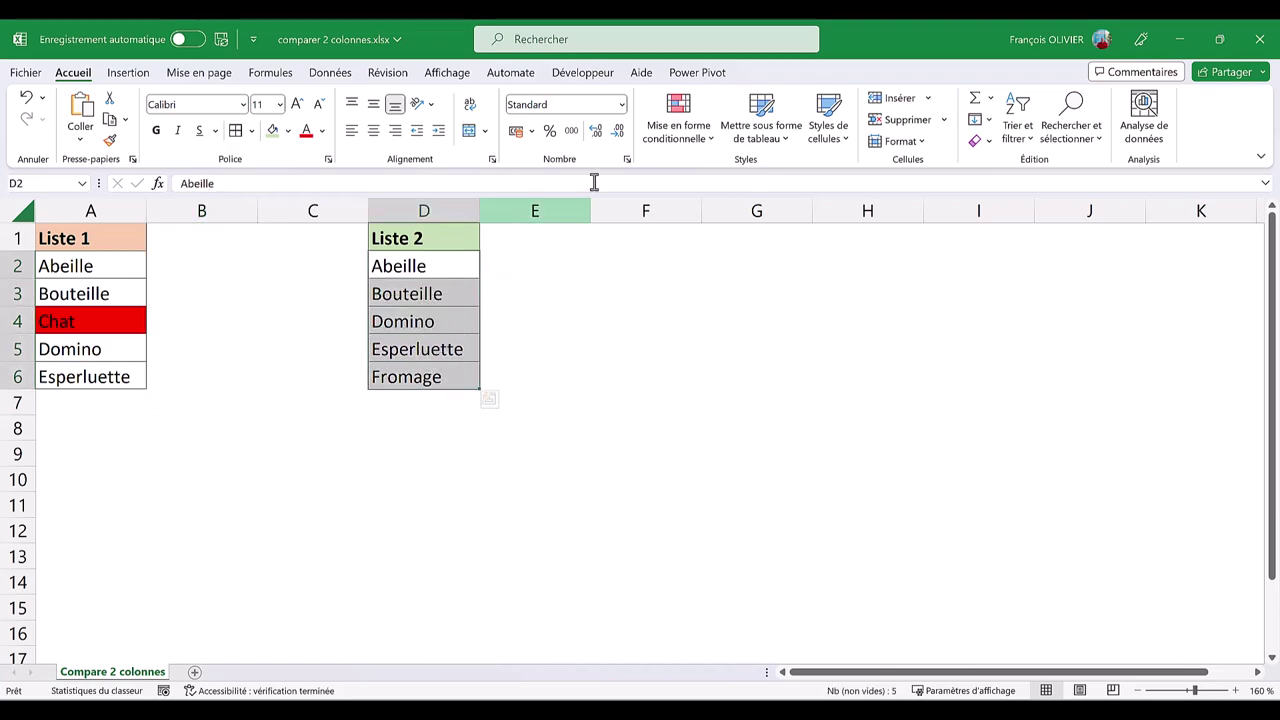
left_click(684, 145)
mouse_move(680, 170)
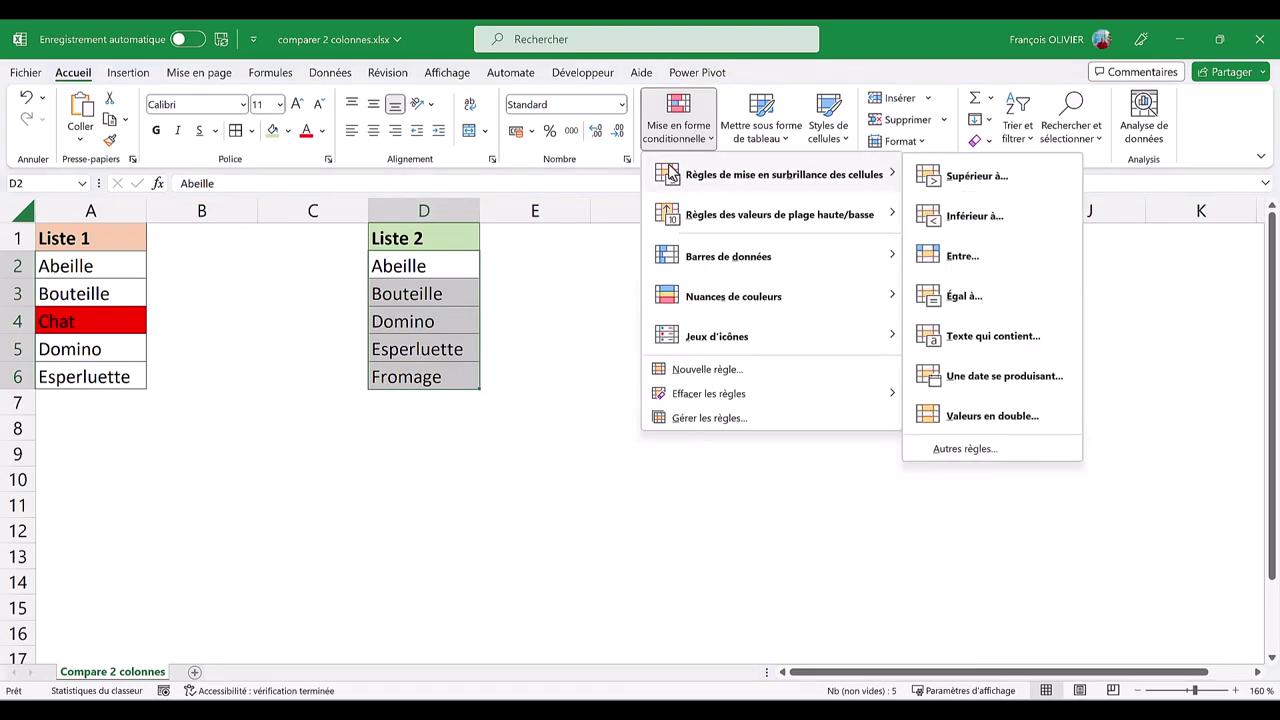
left_click(722, 372)
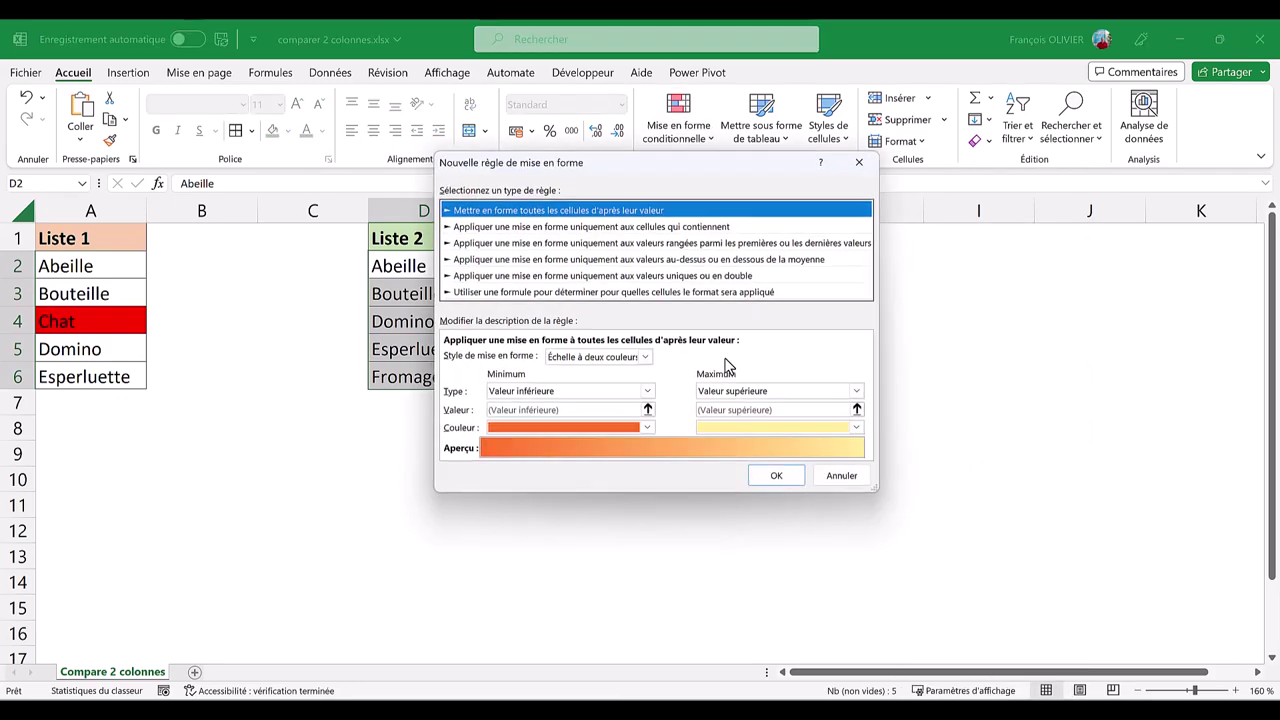
- Create a formula rule =ESTNA(RECHERCHEV(D2;$A$2:$A$6;1;FAUX)) by adapting the pasted Liste 1 formula
left_click(522, 295)
left_click(515, 355)
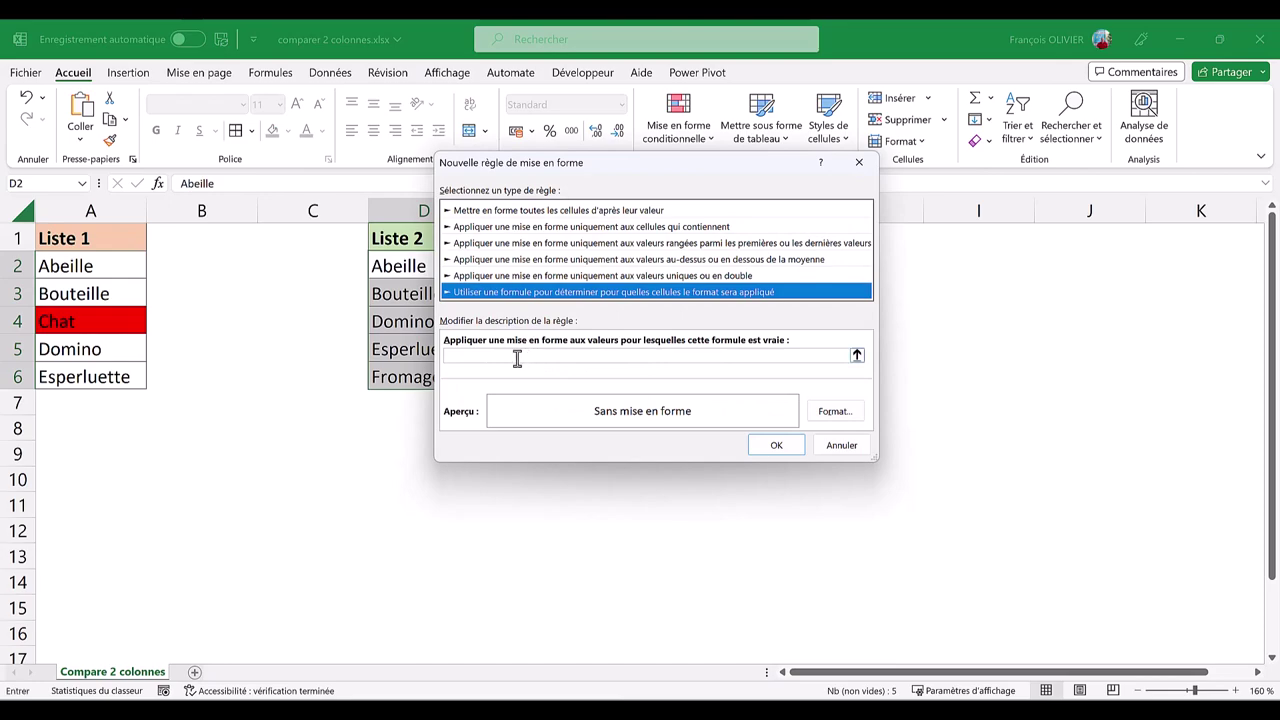
type("=ESTNA(RECHERCHEV(A2;$D$2:$D$6;1;FAUX))")
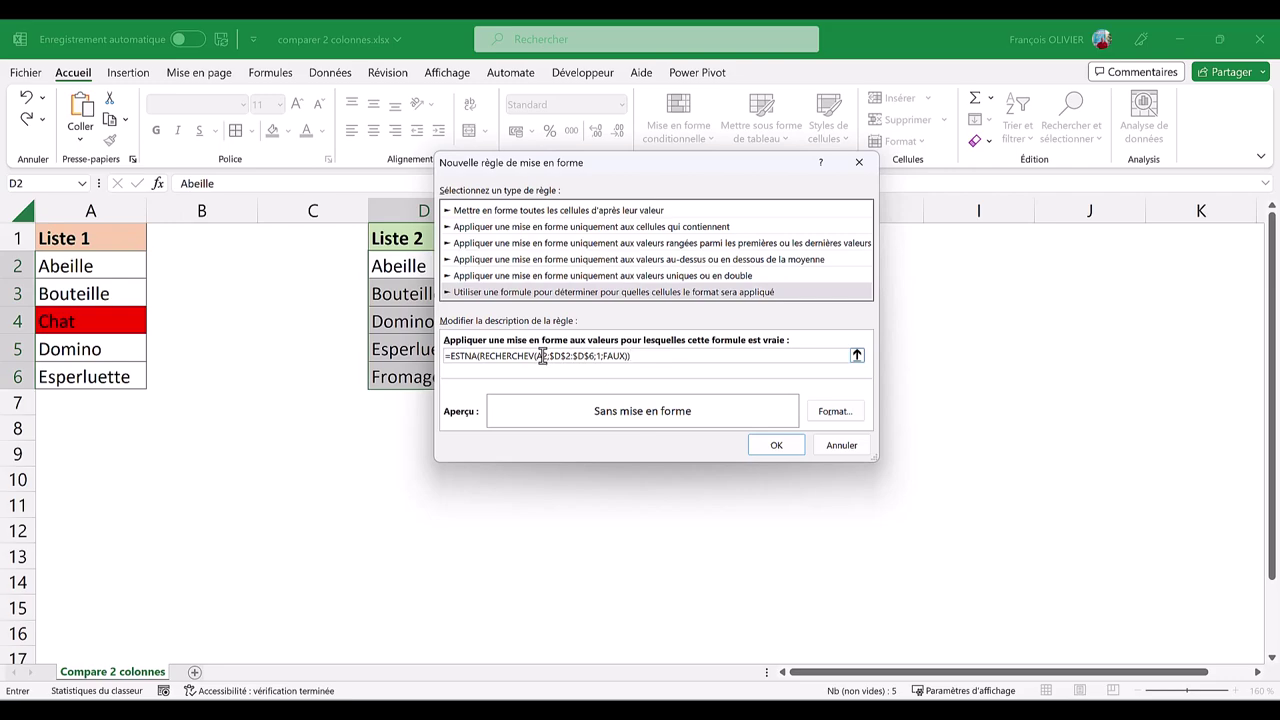
left_click(543, 356)
key("BackSpace")
type("d2;$")
type("a")
key("Right")
key("Right")
key("Right")
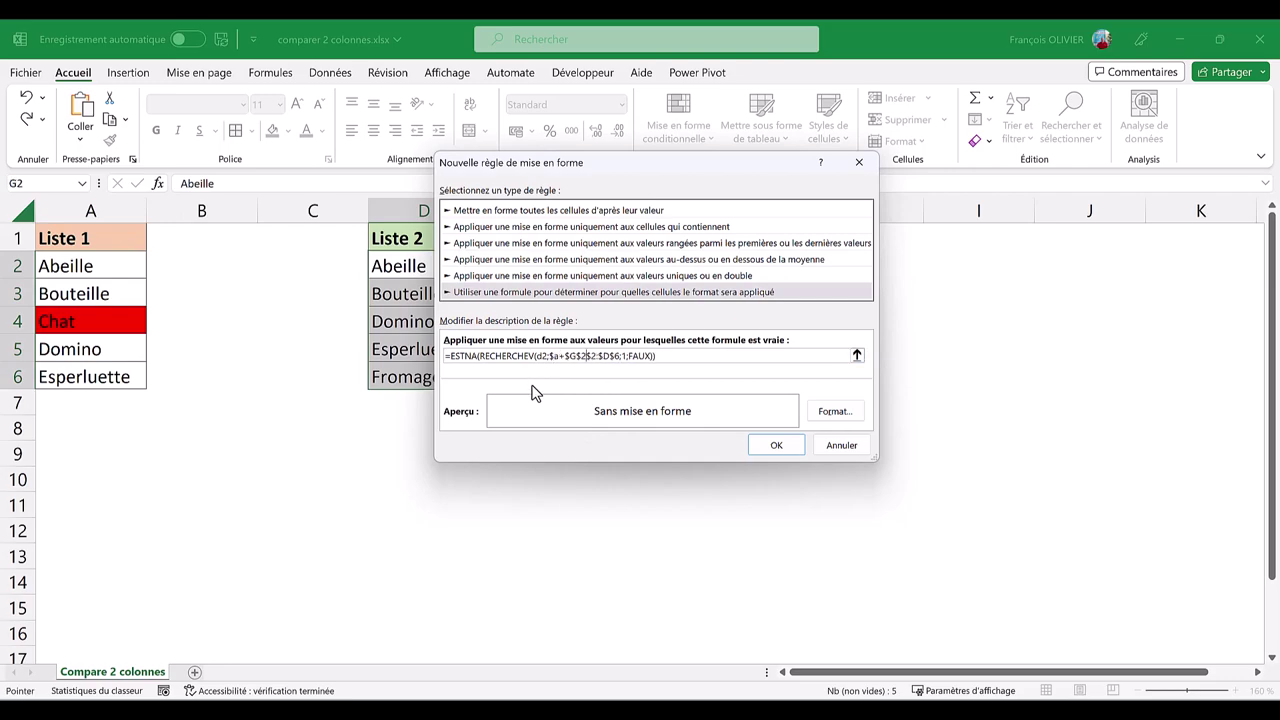
key("BackSpace")
key("BackSpace")
key("BackSpace")
key("BackSpace")
key("BackSpace")
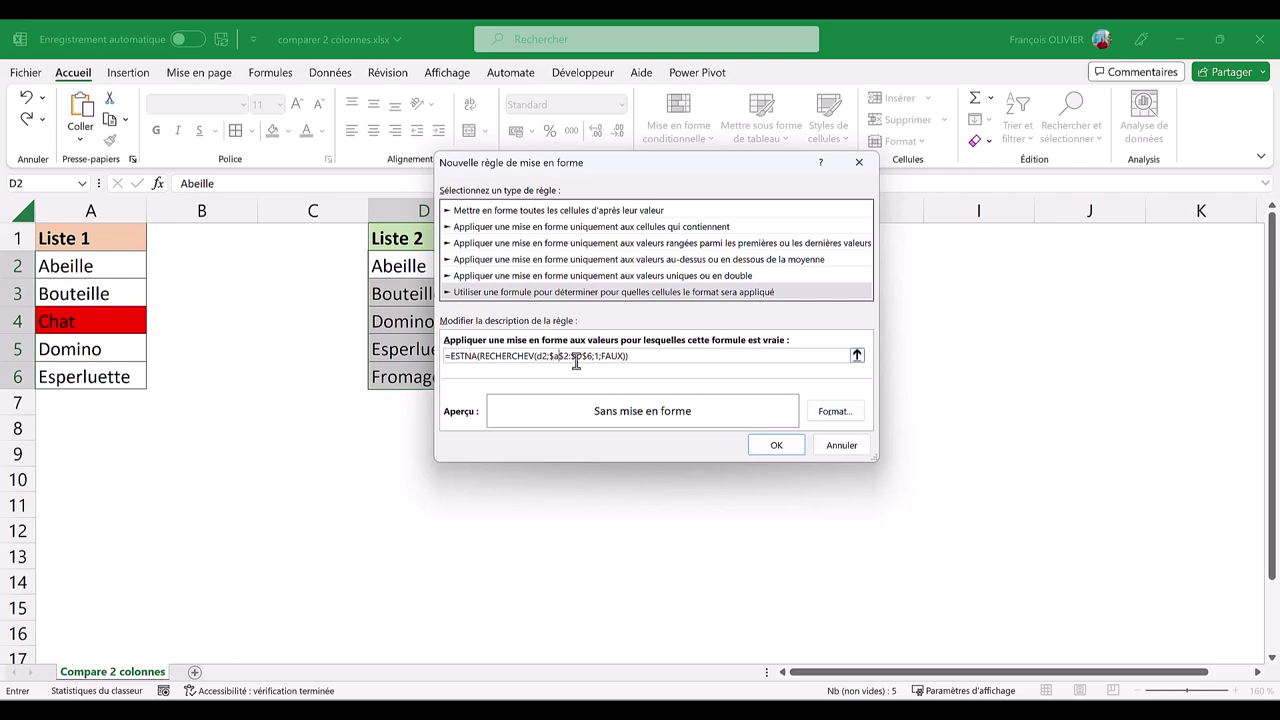
left_click(580, 356)
key("BackSpace")
type("a")
- Give the rule a light blue fill and apply it to Liste 2
left_click(836, 416)
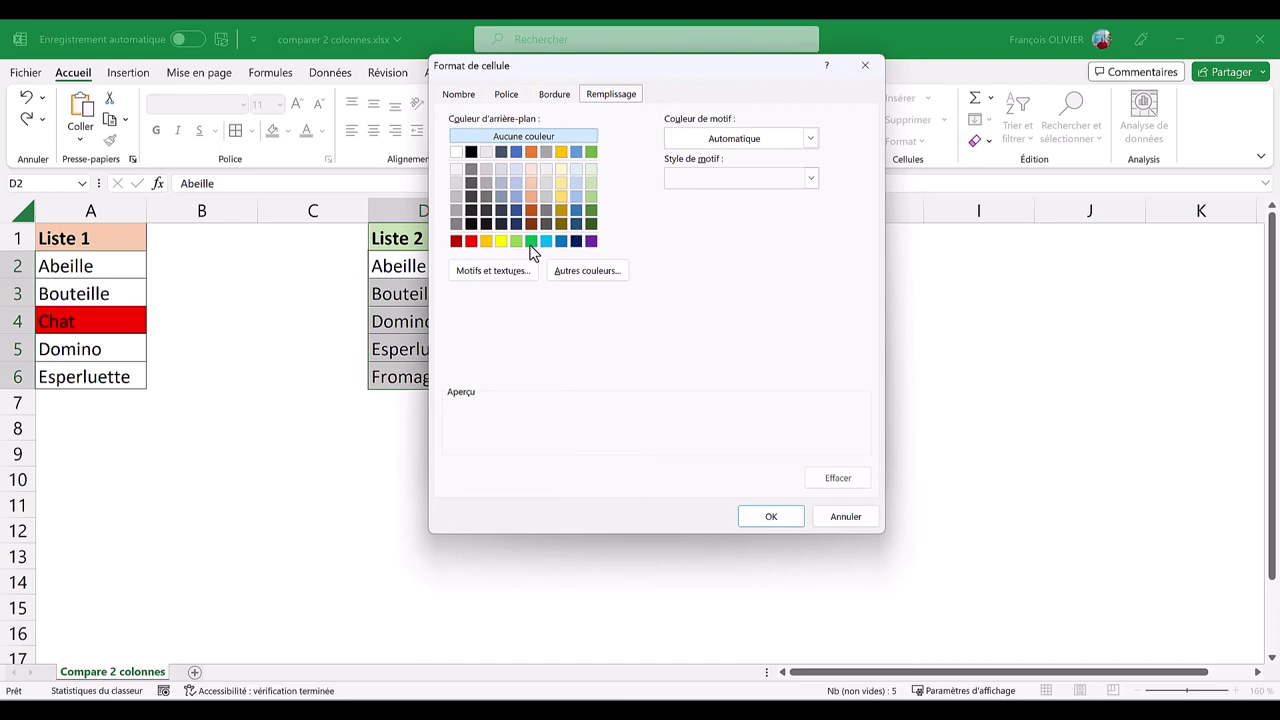
left_click(546, 241)
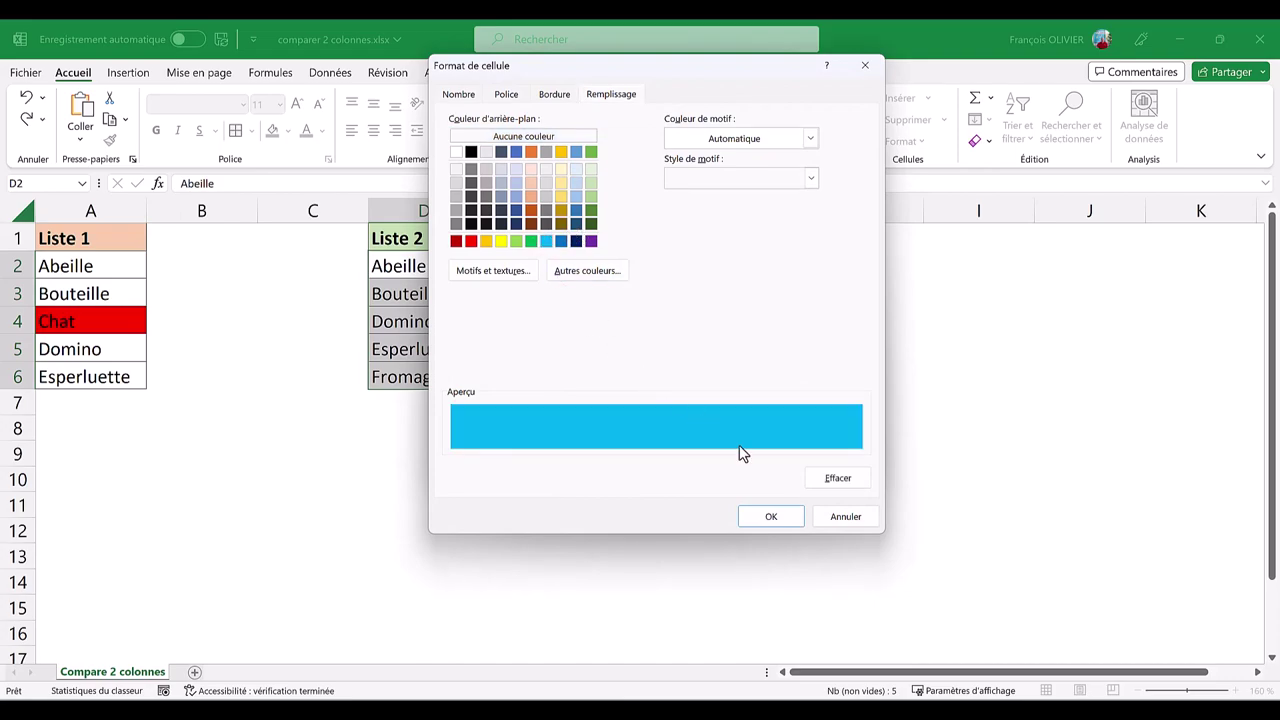
left_click(777, 517)
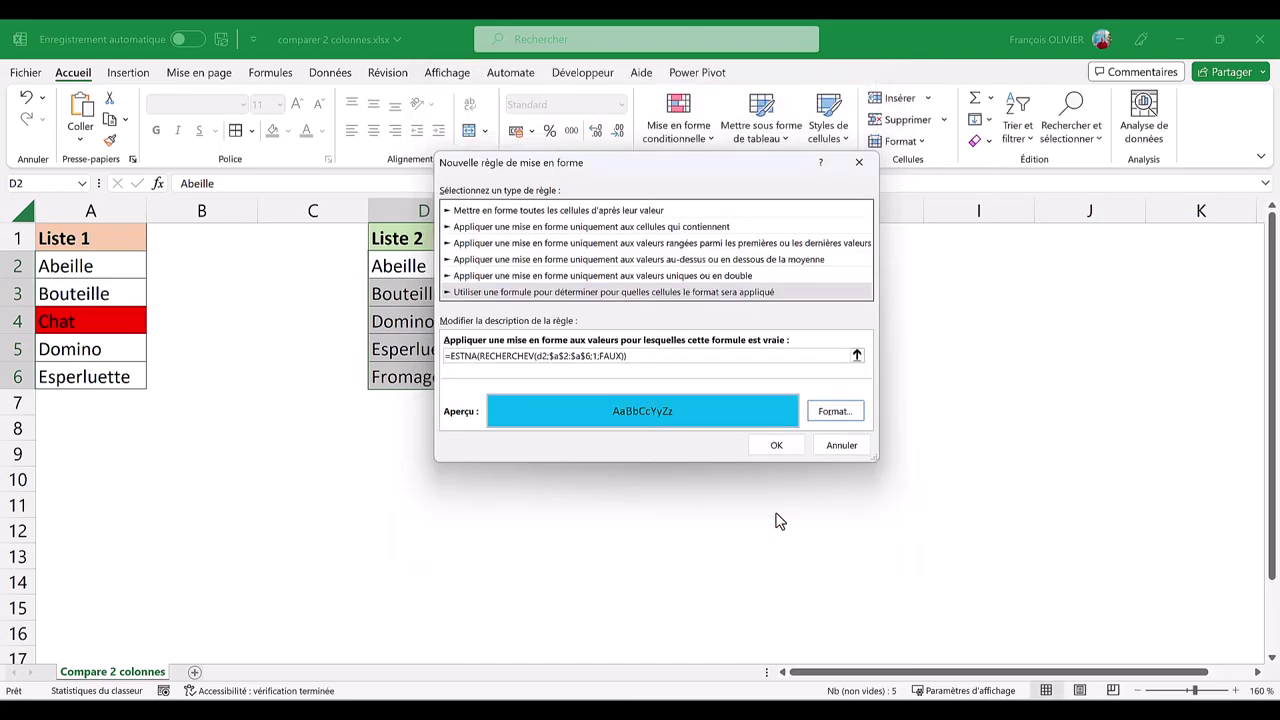
left_click(787, 441)
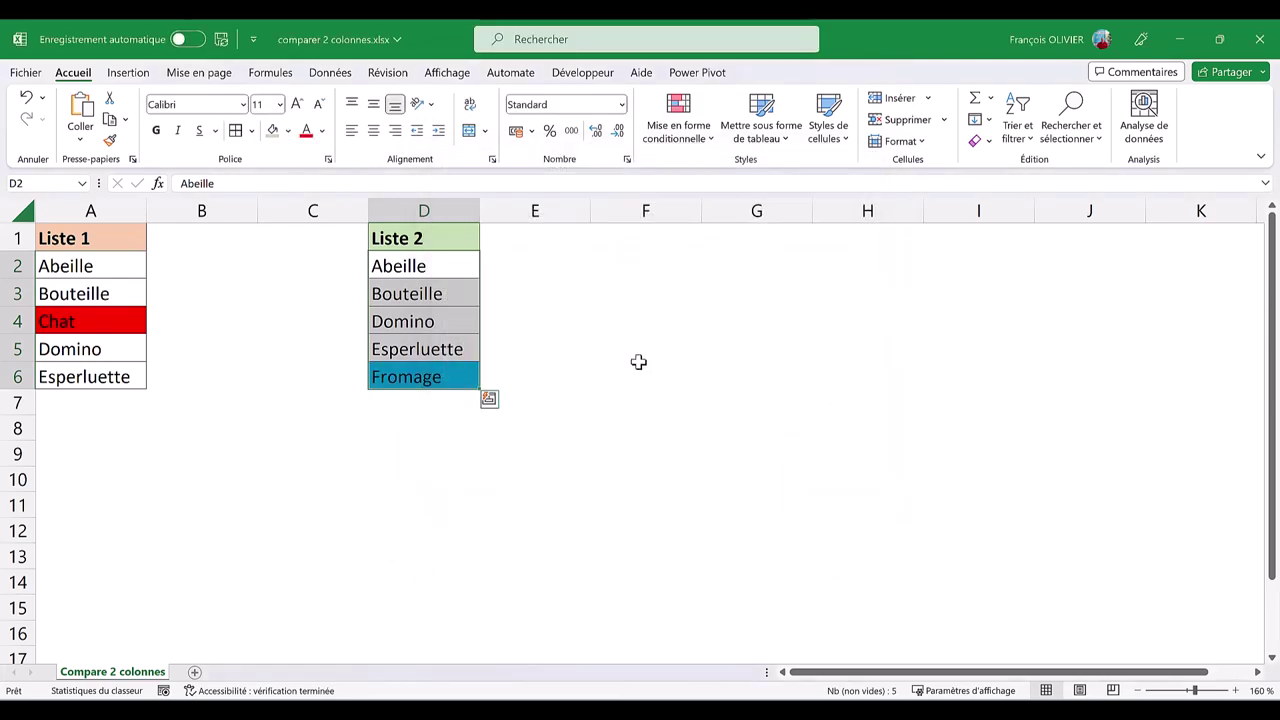
left_click(640, 368)
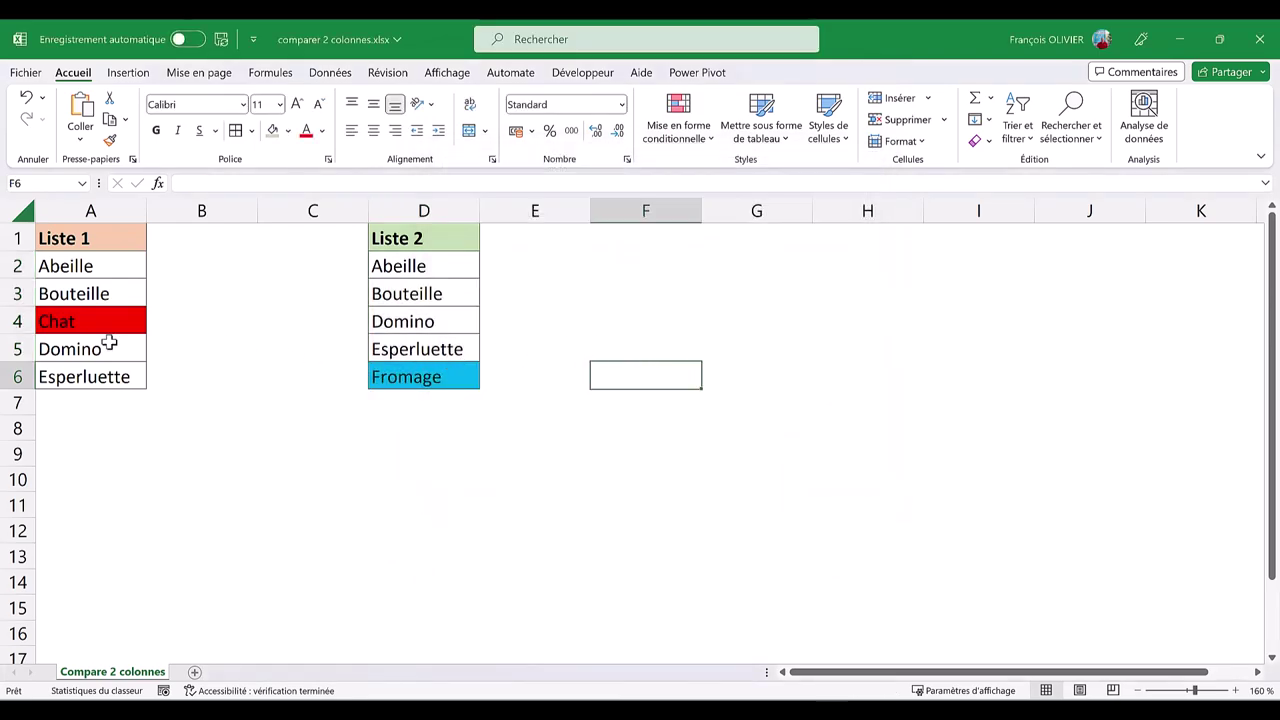
- Overwrite Domino in cell A5 with Danse
left_click(58, 320)
left_click(62, 345)
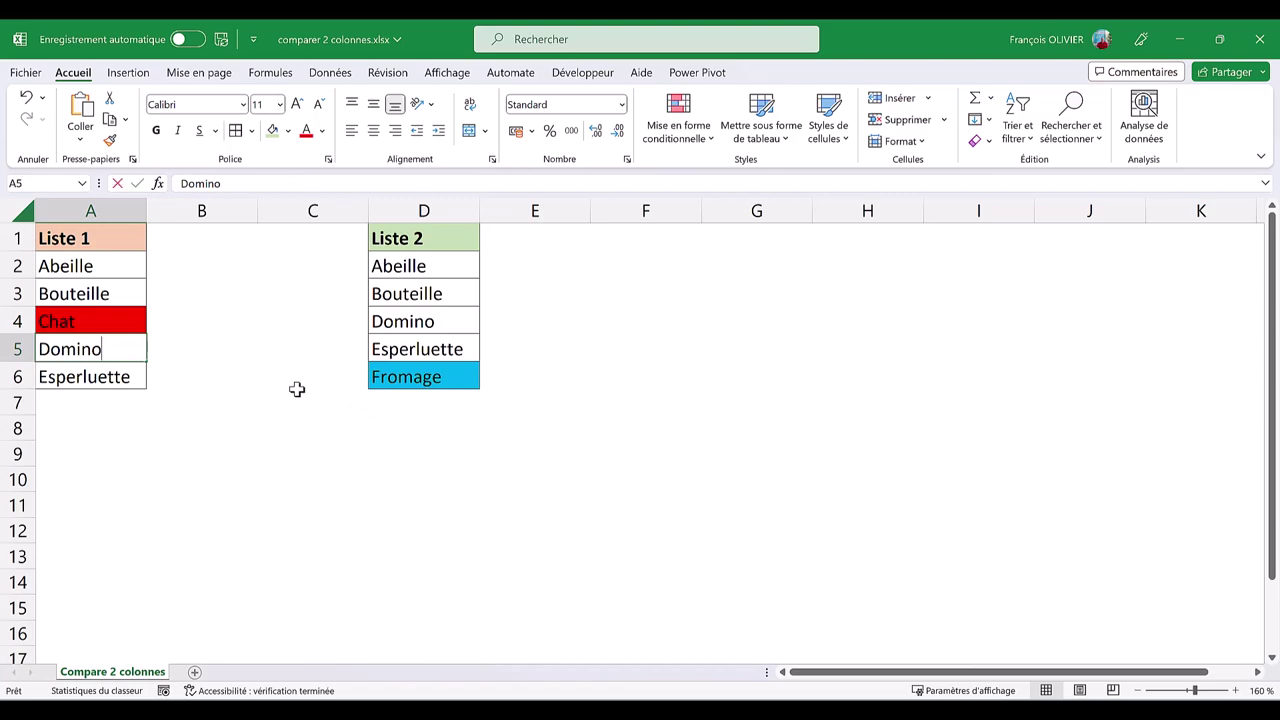
type("Danse")
key("Return")
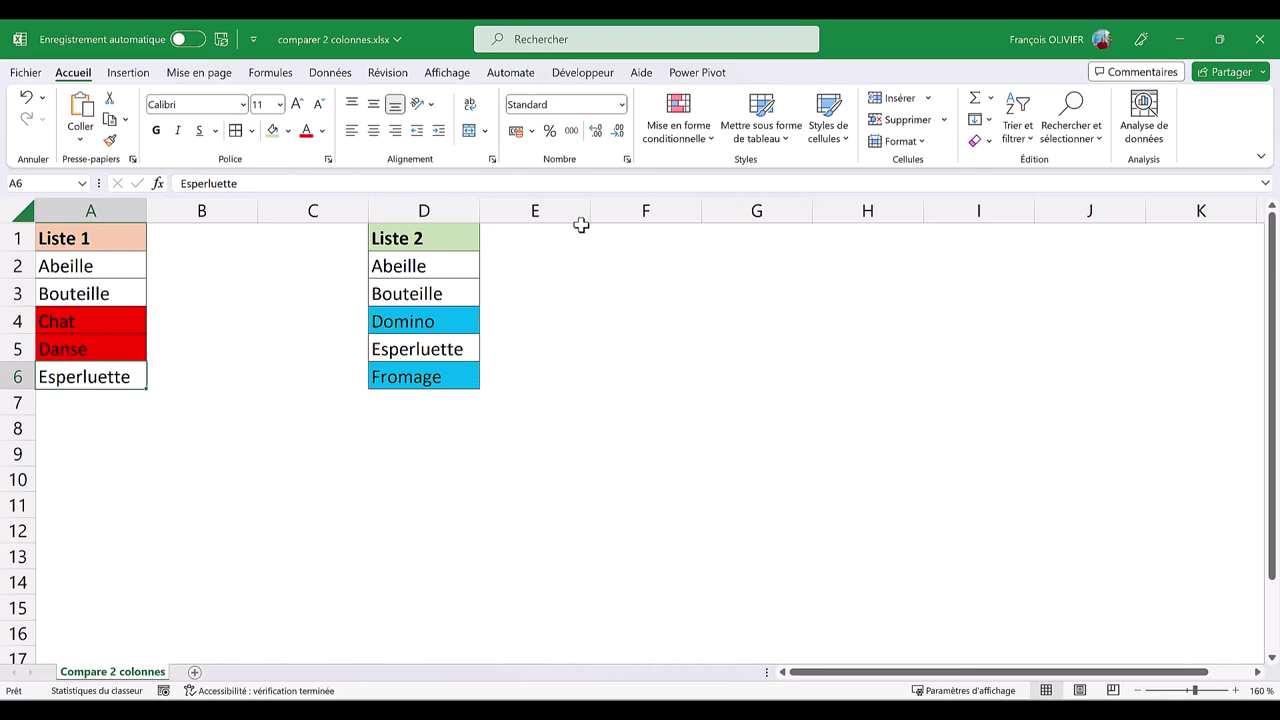
- Show all conditional formatting rules for This Worksheet in the rules manager
left_click(707, 126)
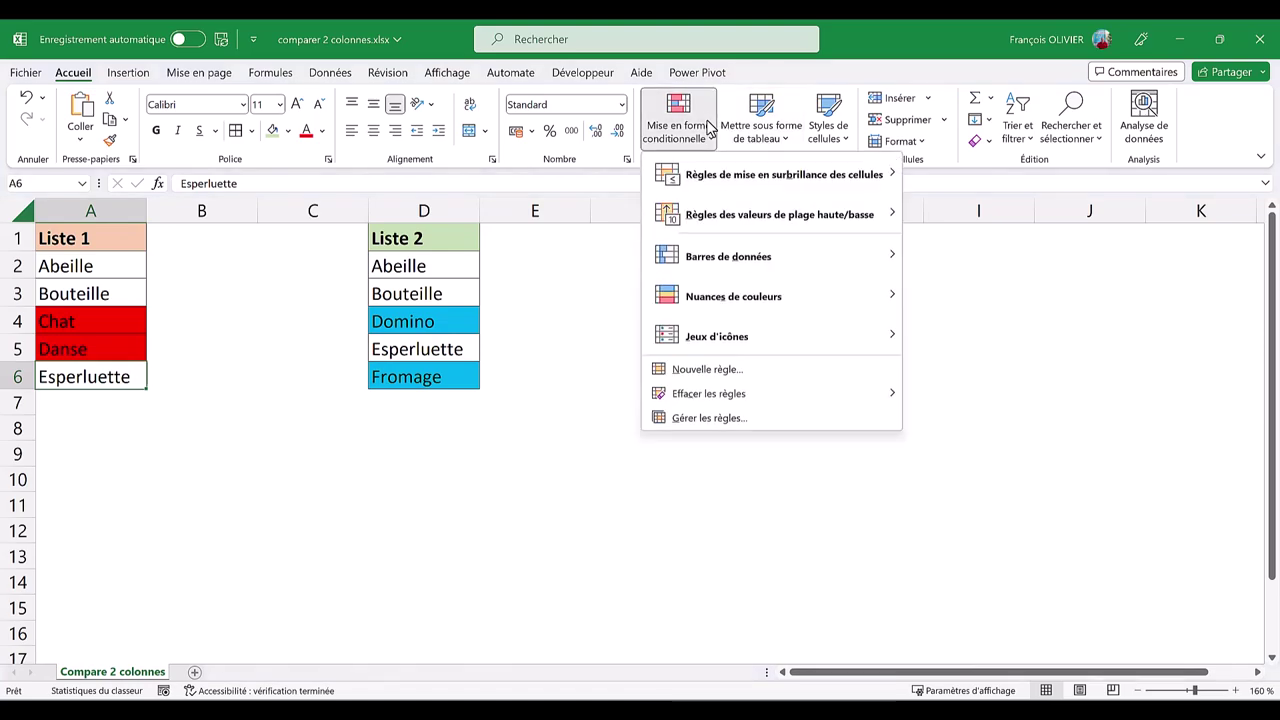
left_click(707, 418)
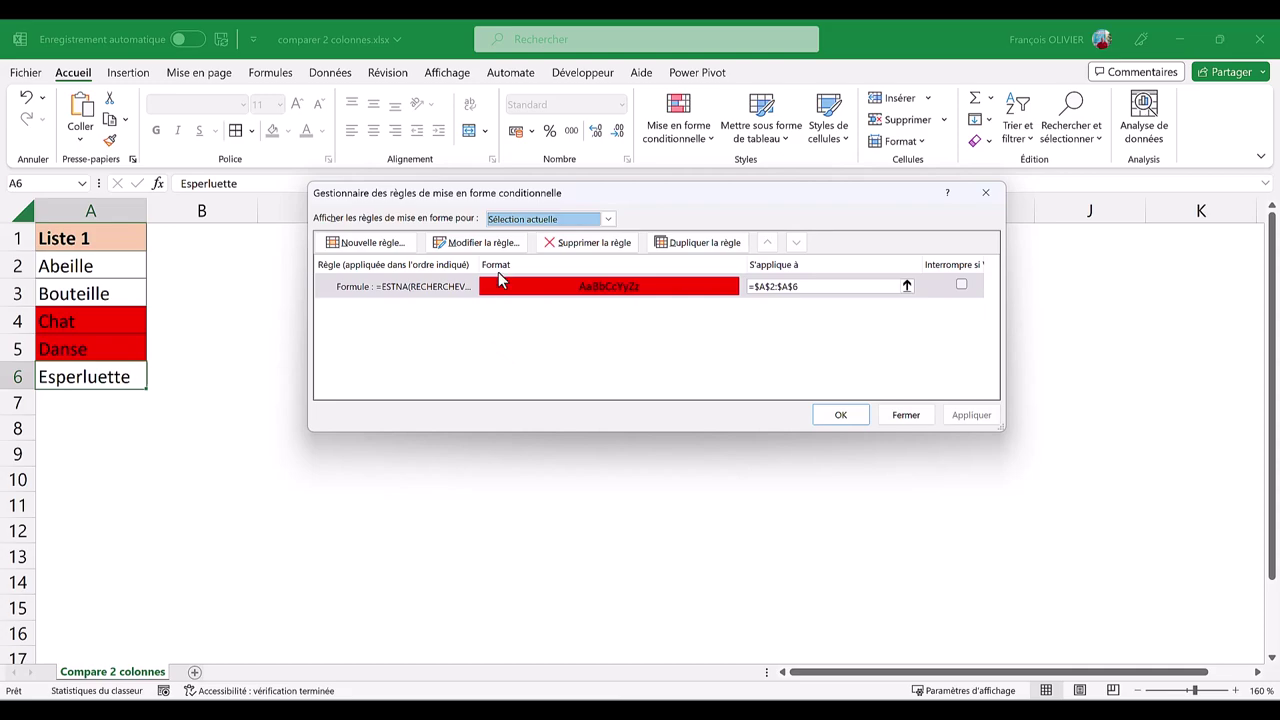
left_click(607, 219)
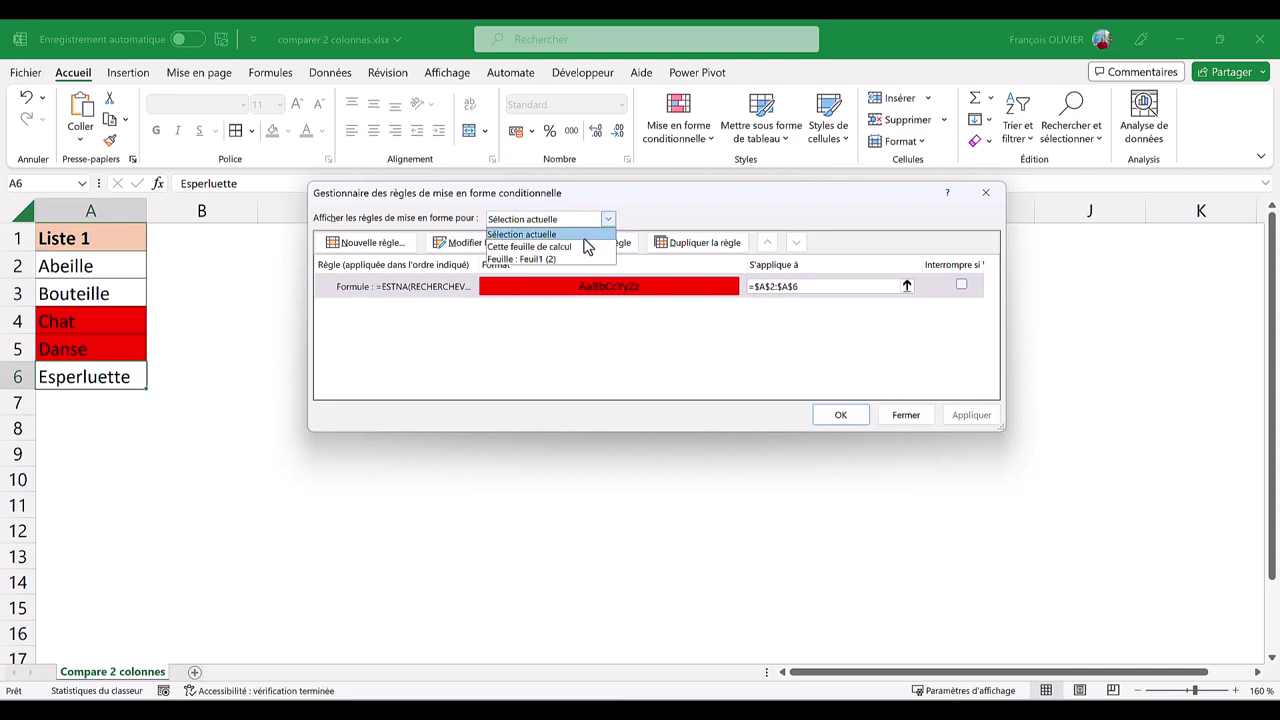
left_click(580, 247)
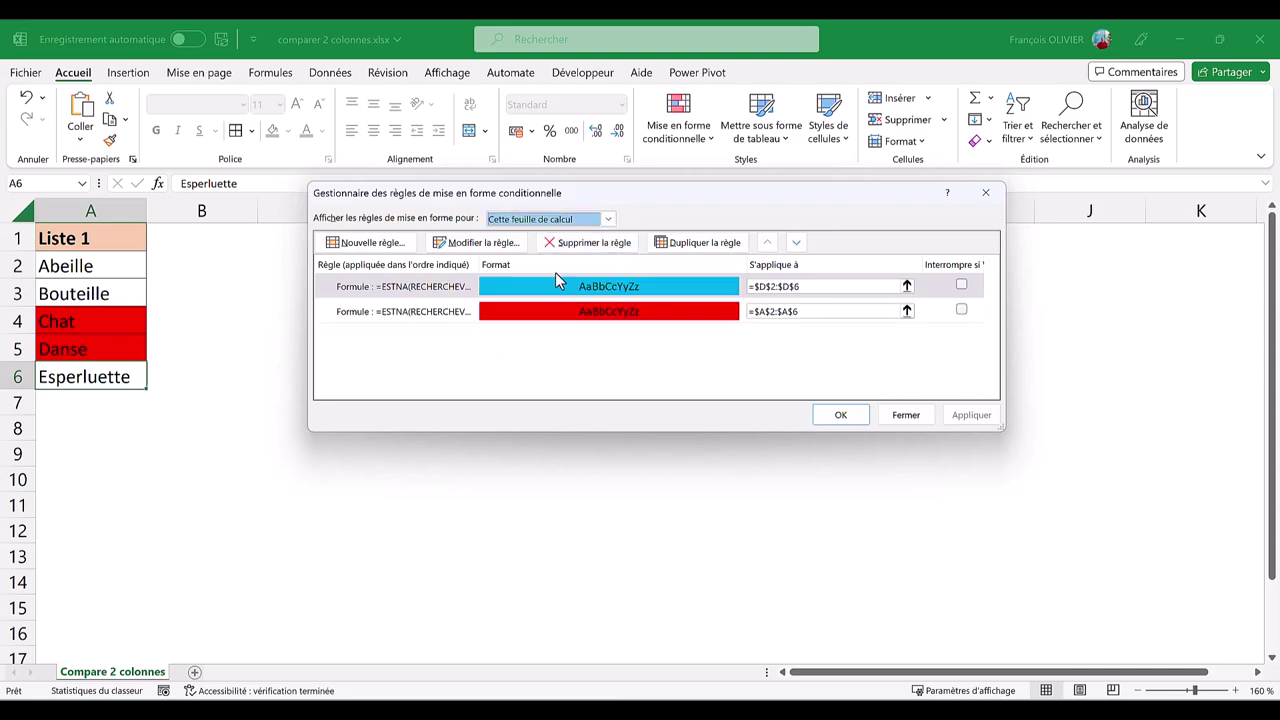